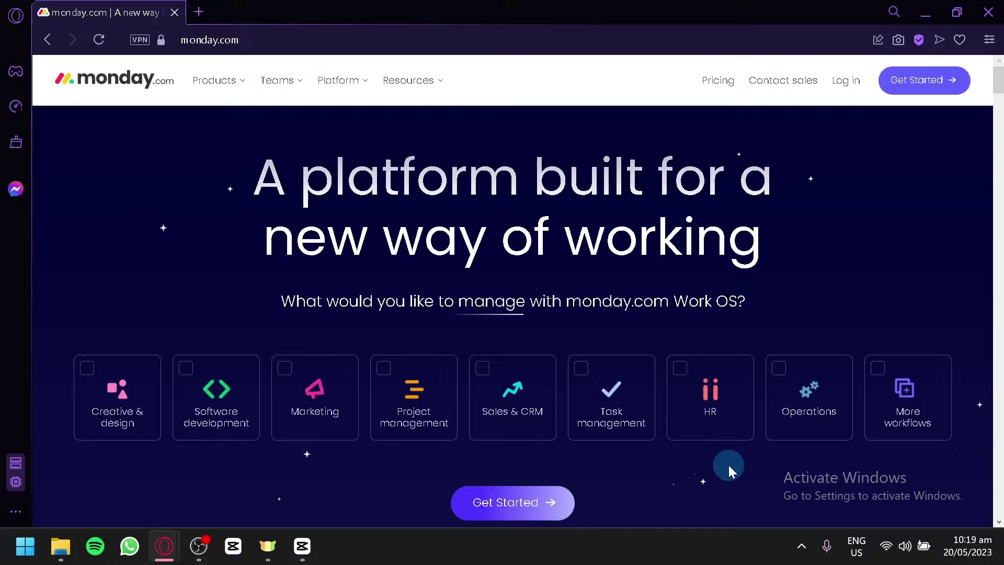
Choose Project management as what to manage, get started and submit the new account sign-up.
left_click(437, 415)
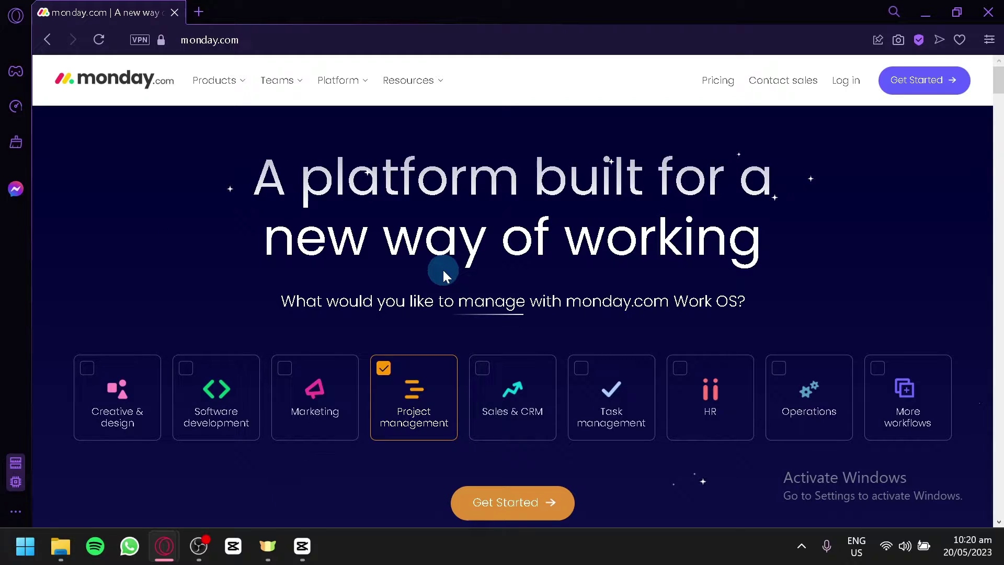
left_click(550, 515)
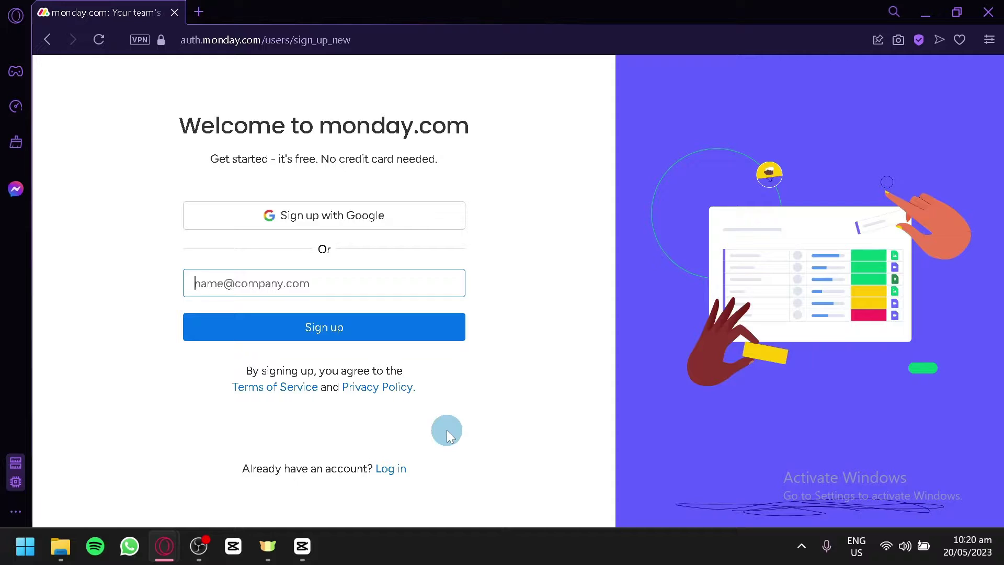
left_click(379, 318)
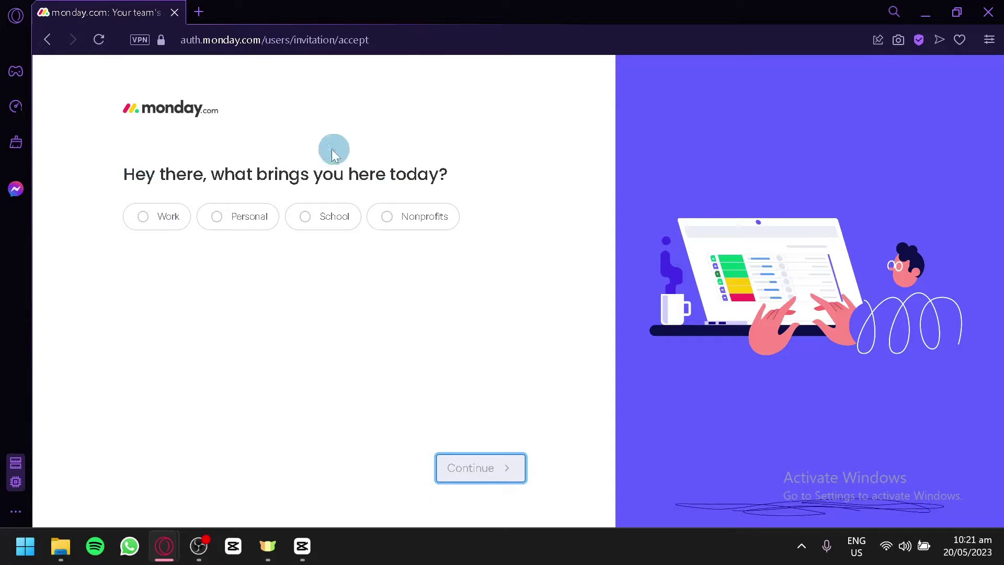
Answer the onboarding questions with Work as the purpose and Team leader as the current role, and continue.
left_click(171, 214)
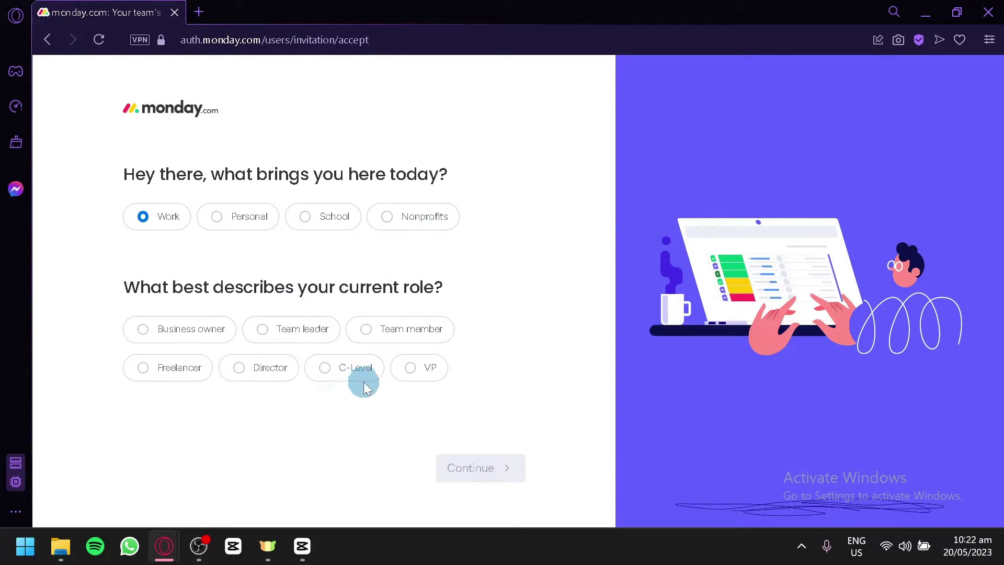
left_click(300, 324)
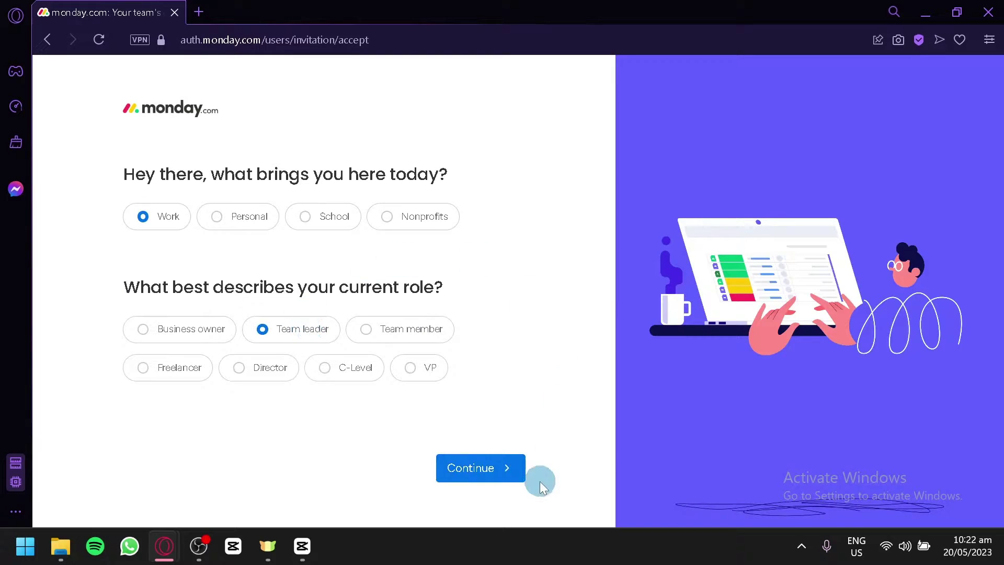
left_click(482, 464)
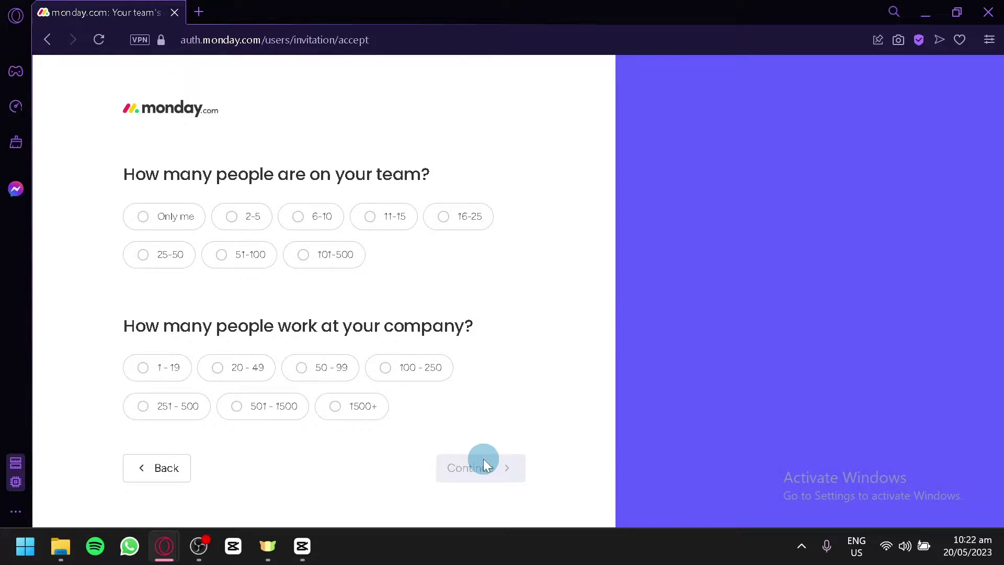
Set the team size to 6-10 people and the company size to 20 - 49, and continue.
left_click(297, 216)
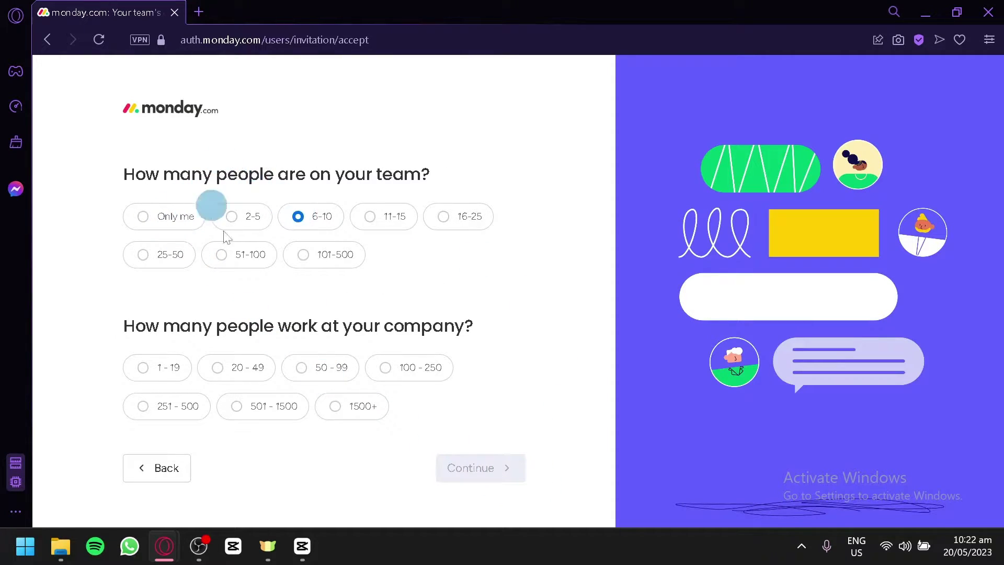
left_click(258, 377)
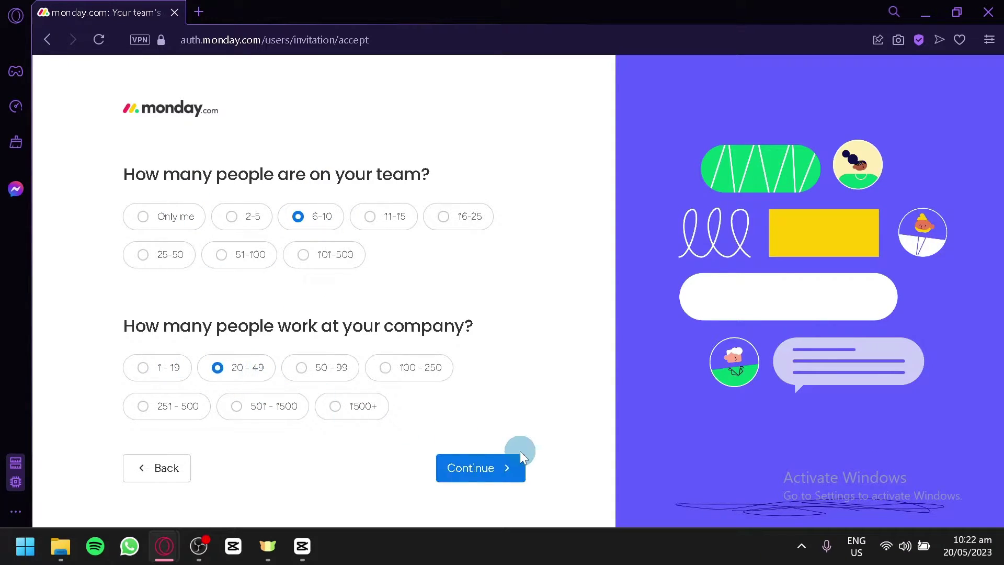
left_click(520, 455)
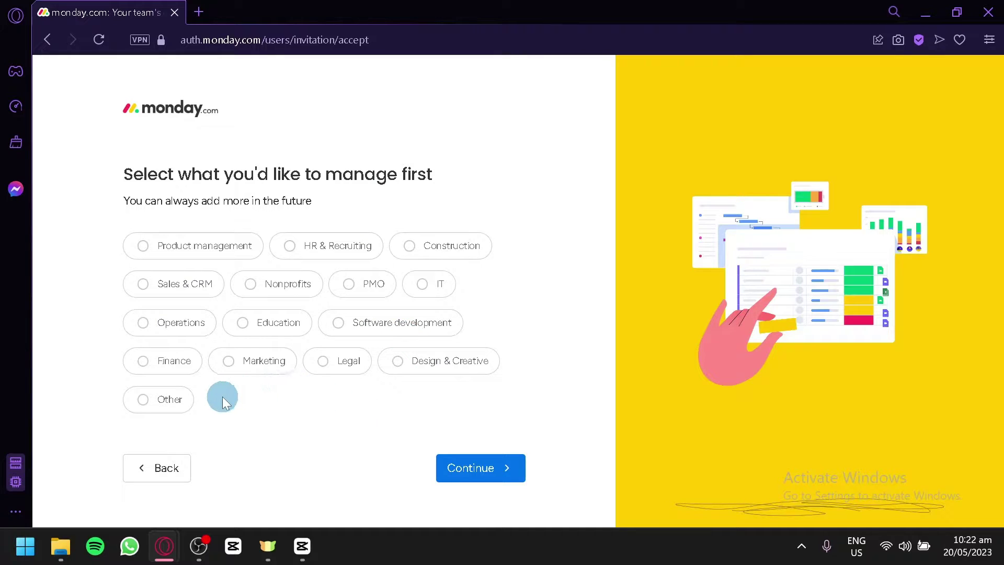
Select Marketing as the area to manage first and Project management as its focus, and continue.
left_click(238, 362)
left_click(486, 474)
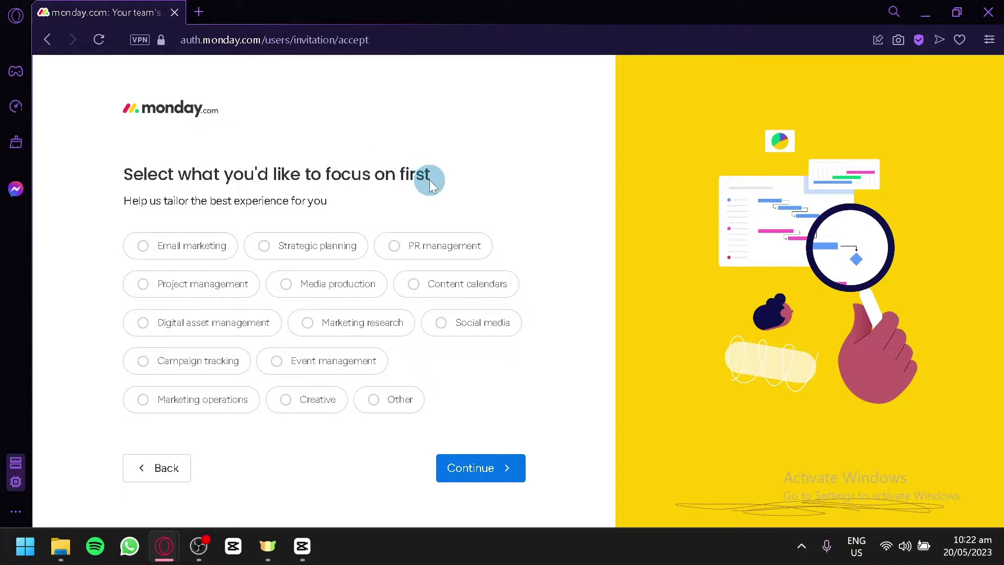
left_click(192, 289)
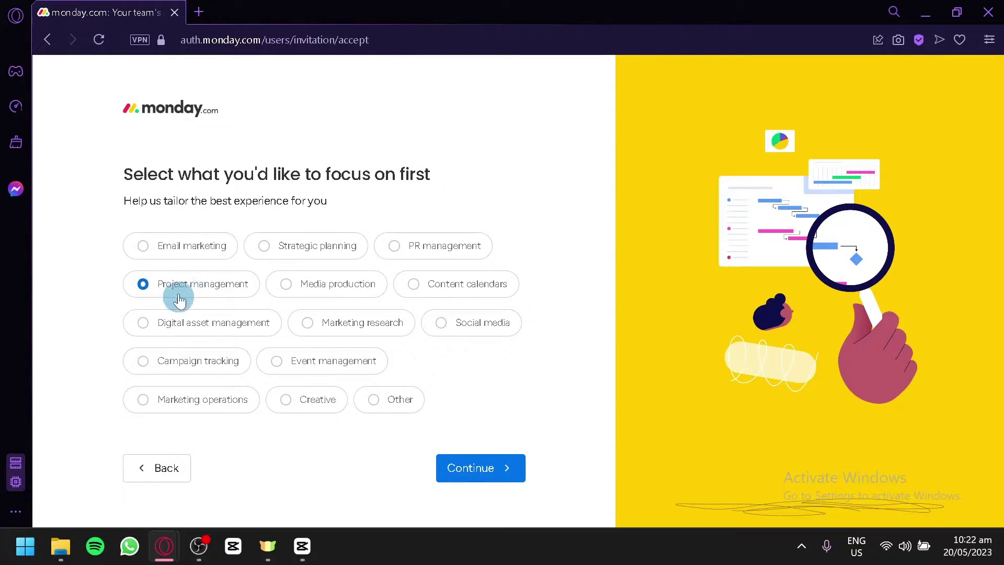
left_click(438, 465)
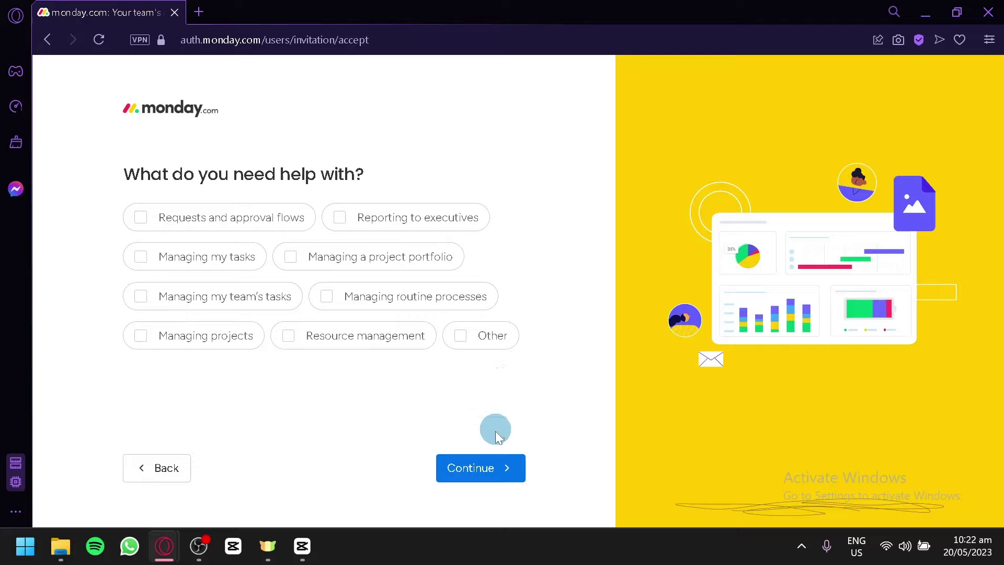
Skip the questions about needed help and how you heard about the service without selecting any answer.
left_click(475, 471)
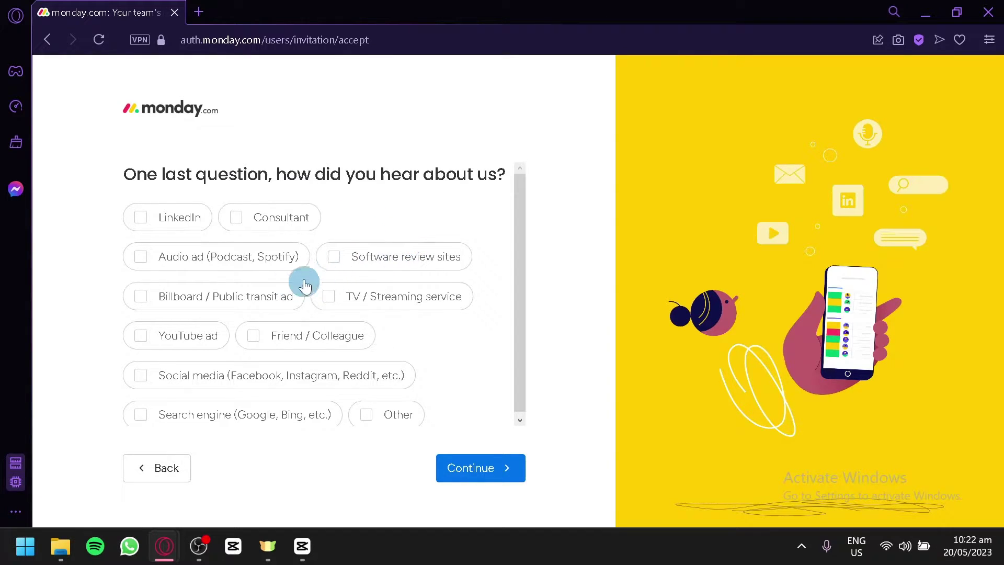
scroll(453, 229, "down", 1)
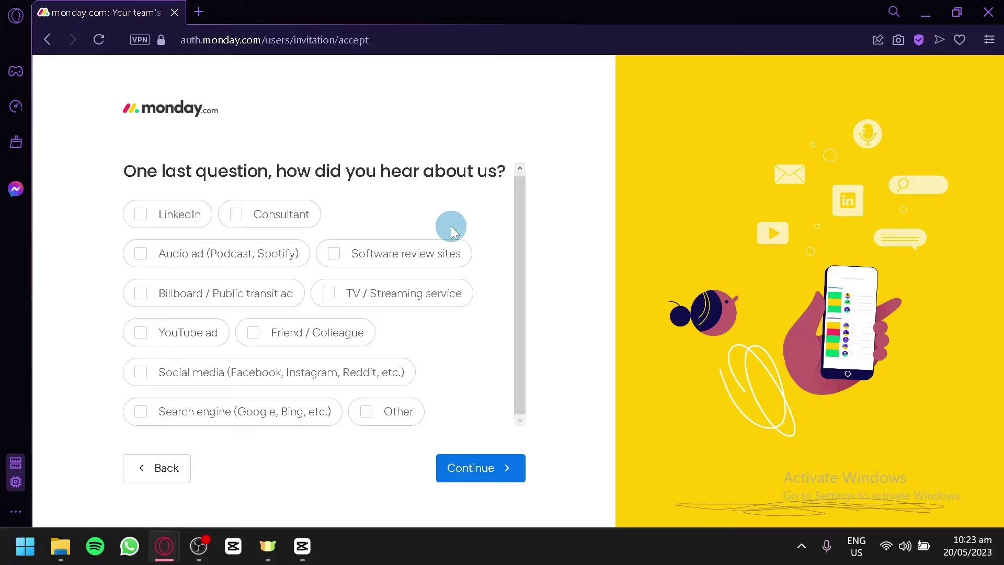
left_click(506, 474)
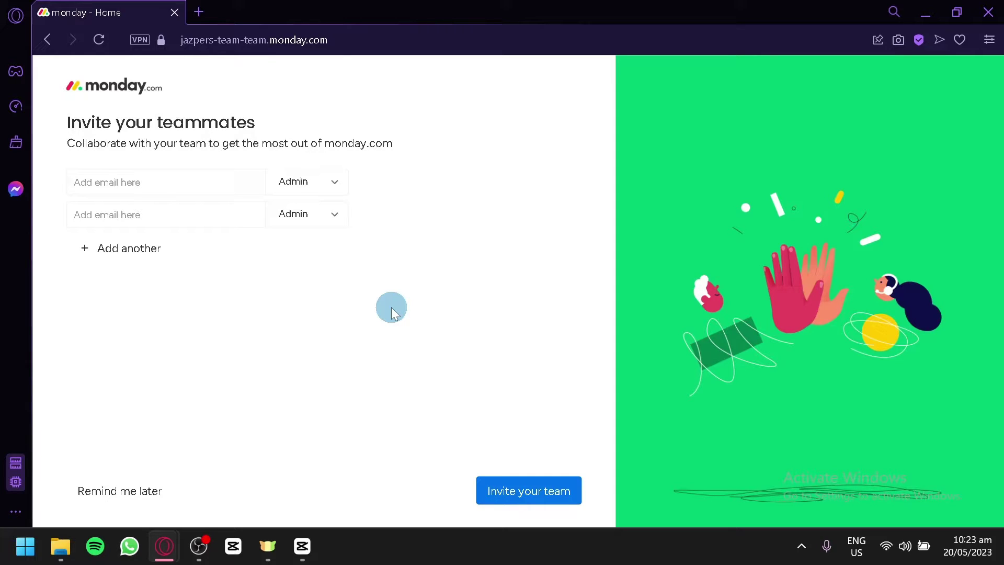
Look at the roles available for teammates and postpone inviting the team.
left_click(332, 189)
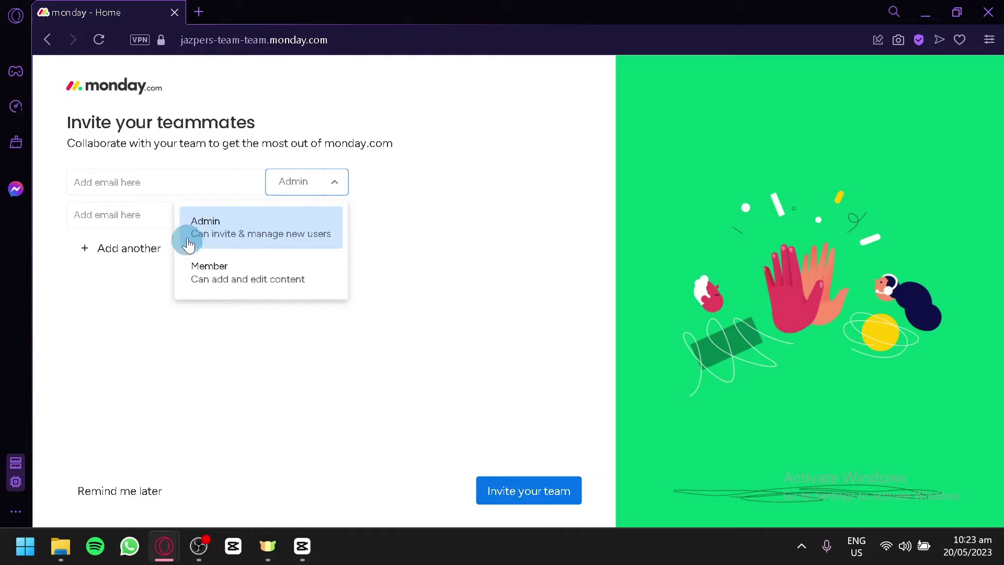
left_click(375, 241)
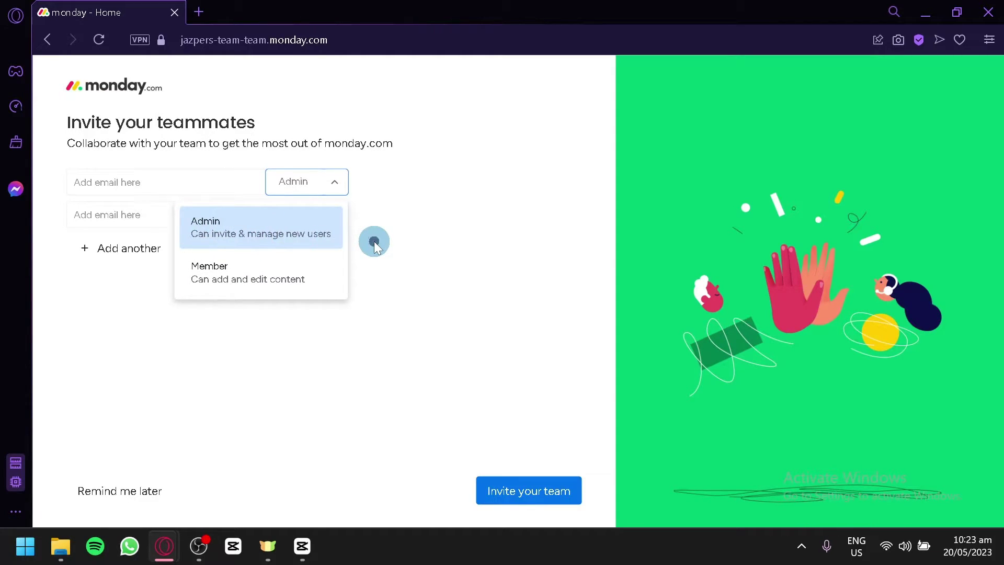
left_click(152, 478)
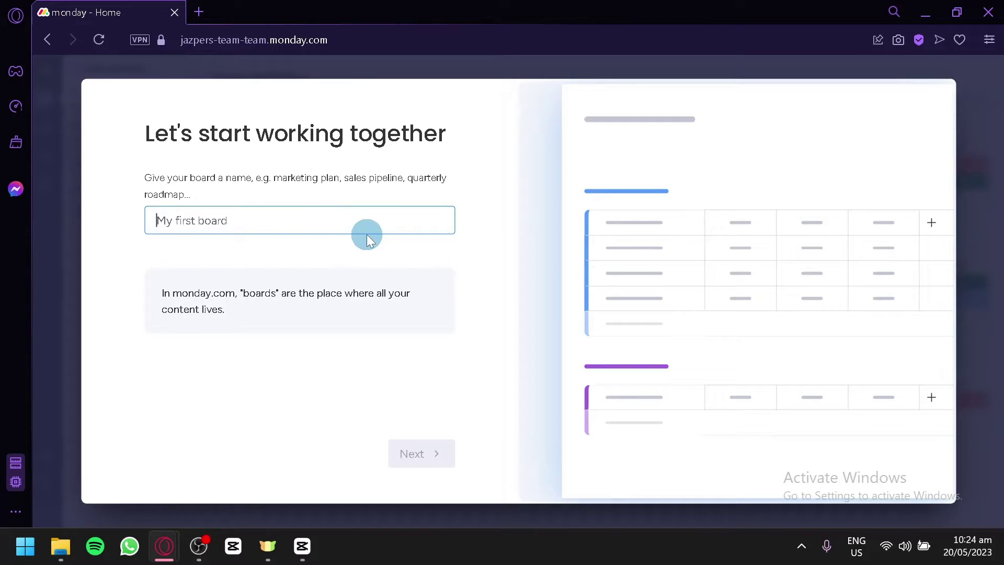
Name the first board Real Estate and continue.
type("Re")
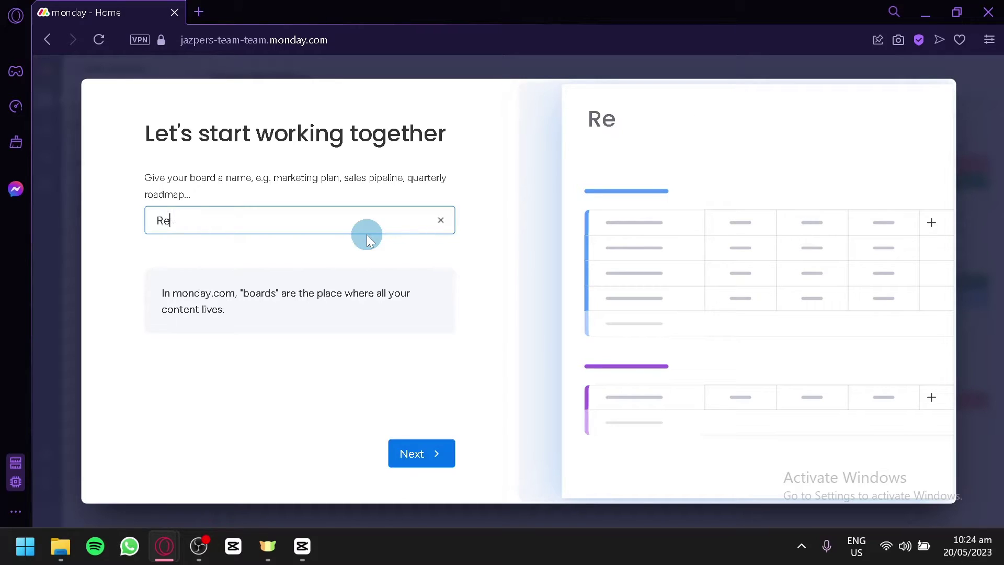
type("al Estate")
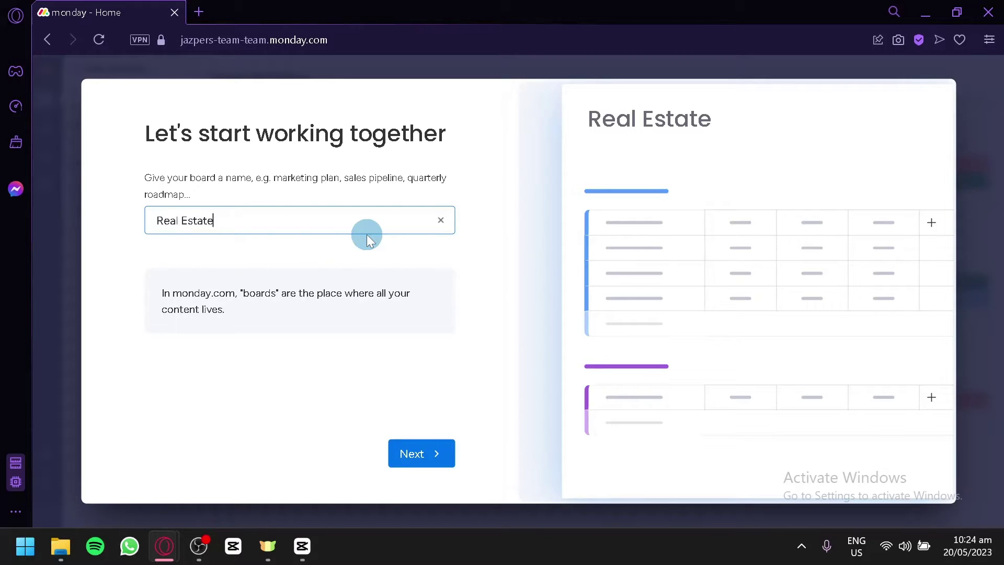
left_click(415, 449)
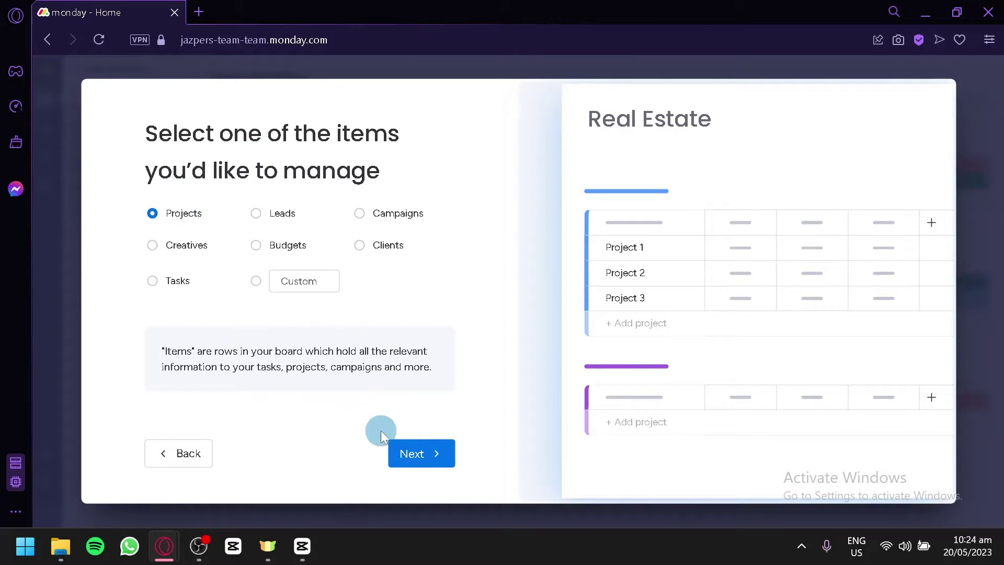
Preview Clients as the board's item type, then go with Projects and continue.
left_click(412, 452)
left_click(212, 449)
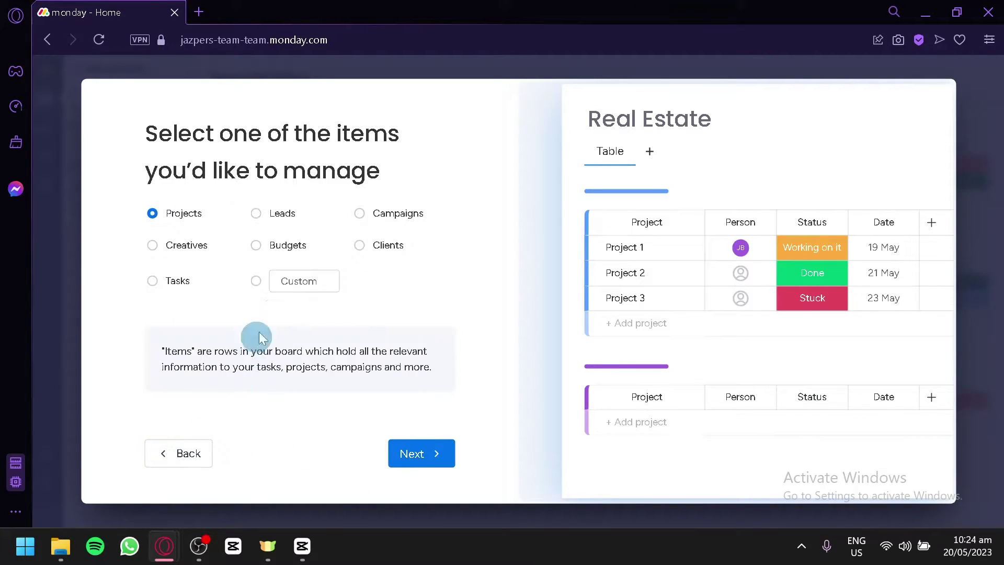
left_click(360, 246)
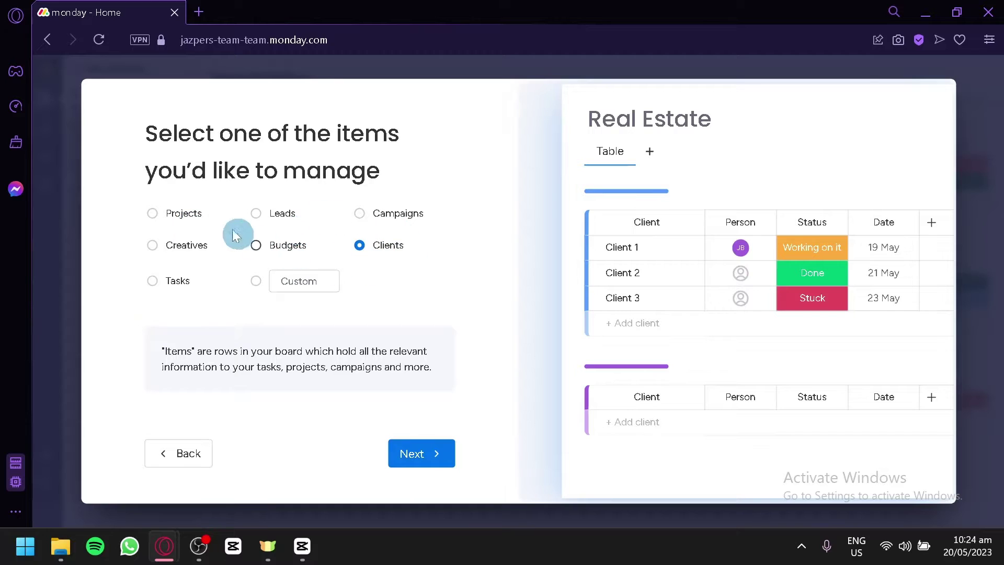
left_click(153, 214)
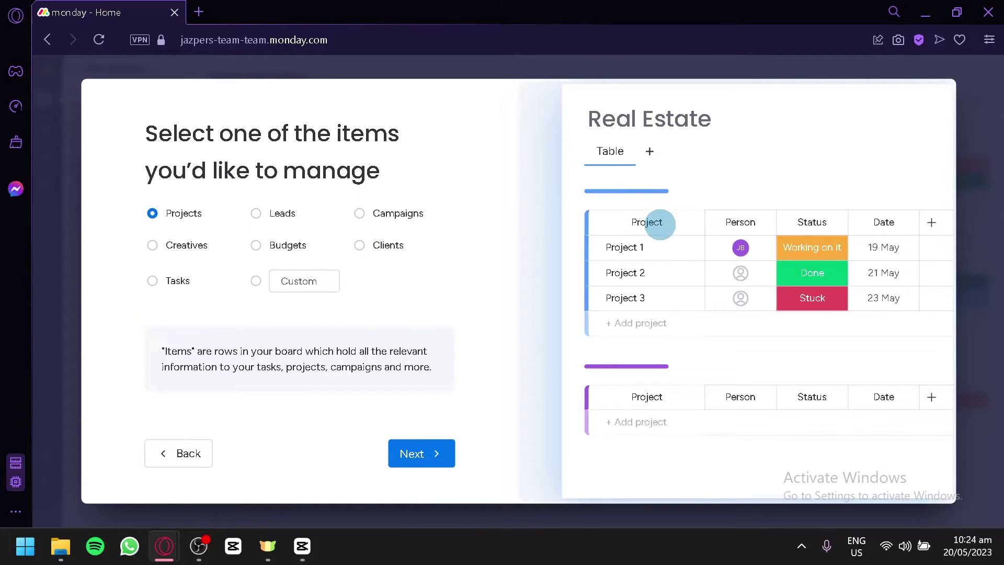
left_click(421, 472)
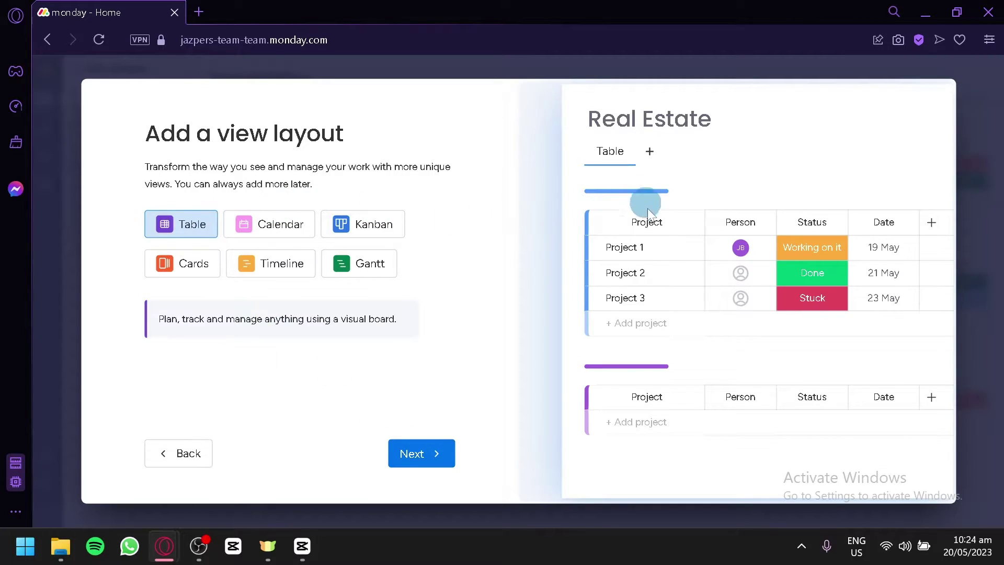
Preview the Calendar, Kanban, Cards, Timeline and Gantt layouts, and keep Table as the board's view.
left_click(270, 234)
left_click(389, 226)
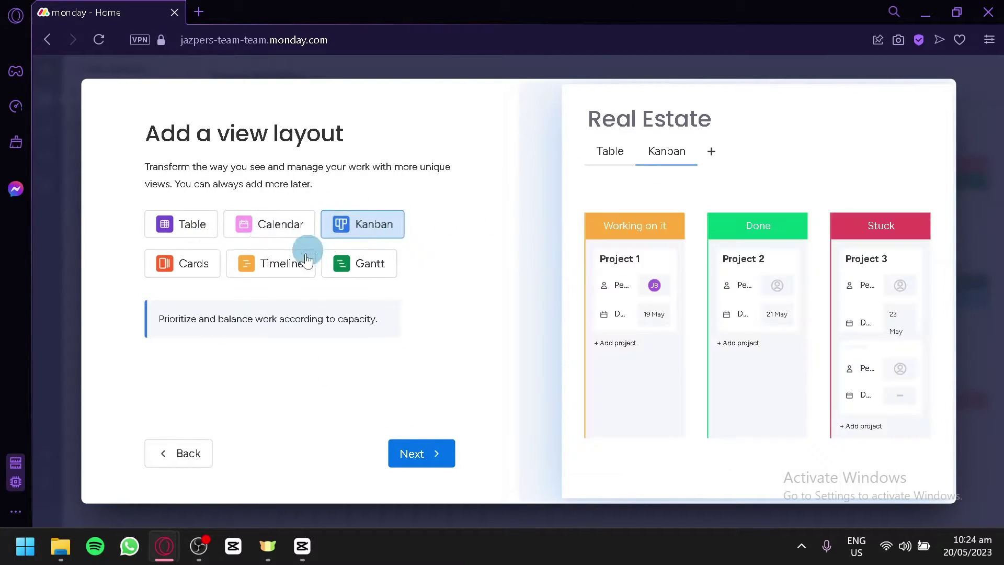
left_click(207, 269)
left_click(277, 270)
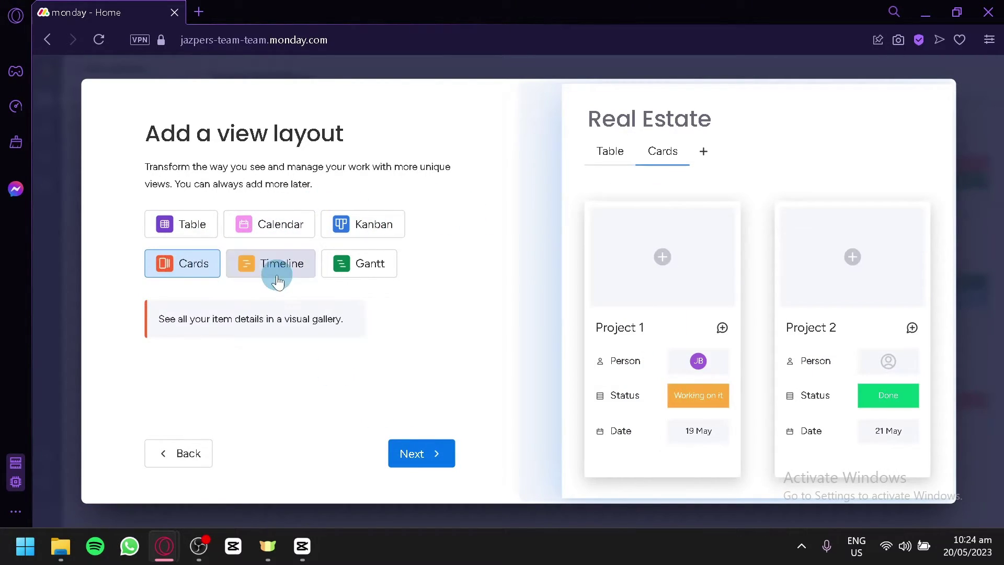
left_click(365, 262)
left_click(168, 226)
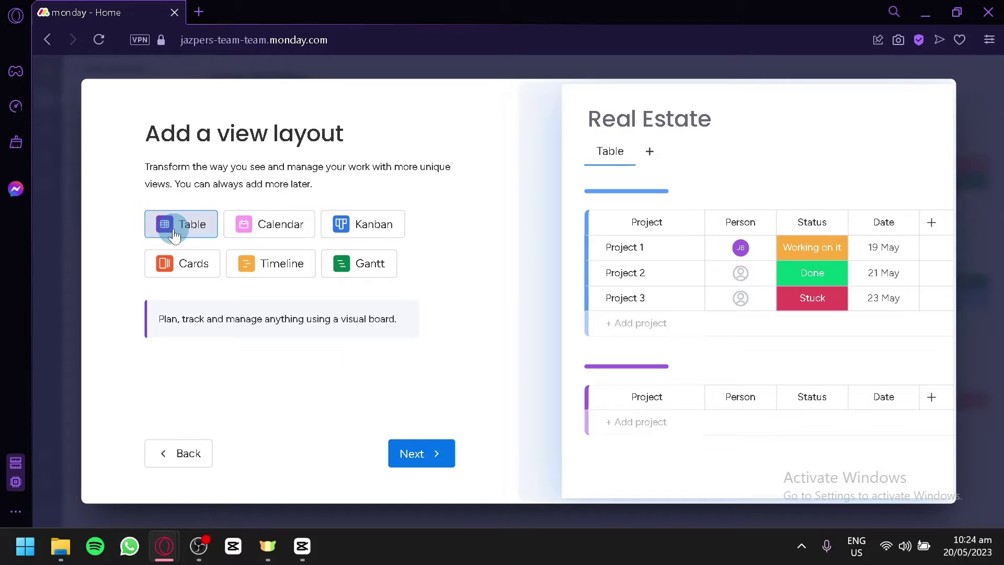
left_click(421, 463)
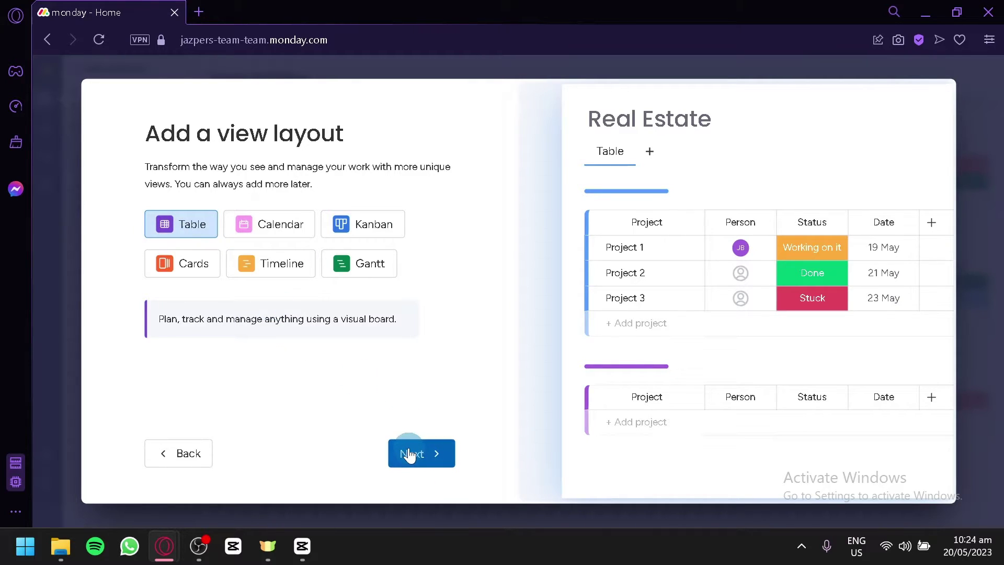
Rename the three listed projects Property 1, Property 2 and Property 3, and finish the board setup.
left_click(238, 178)
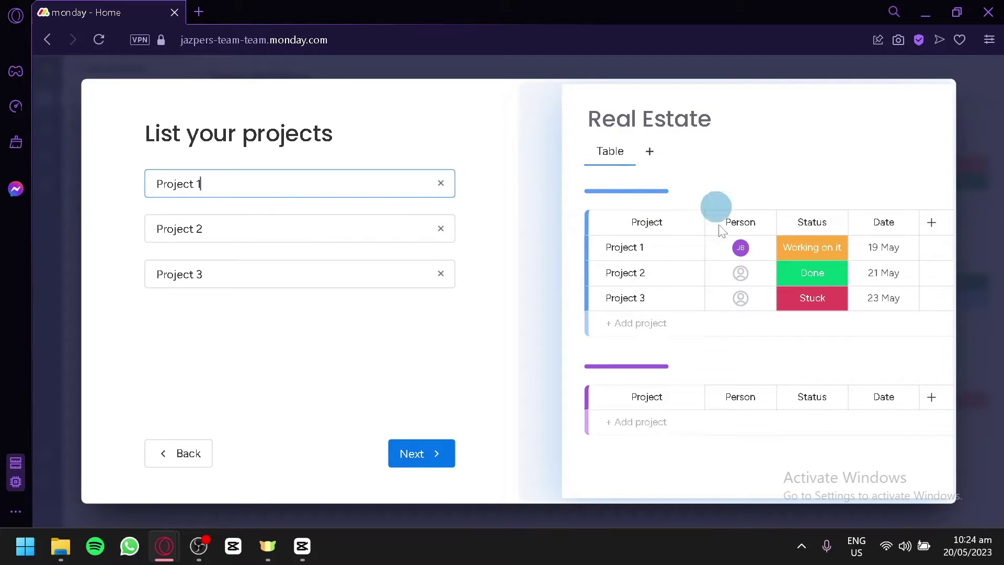
left_click(433, 192)
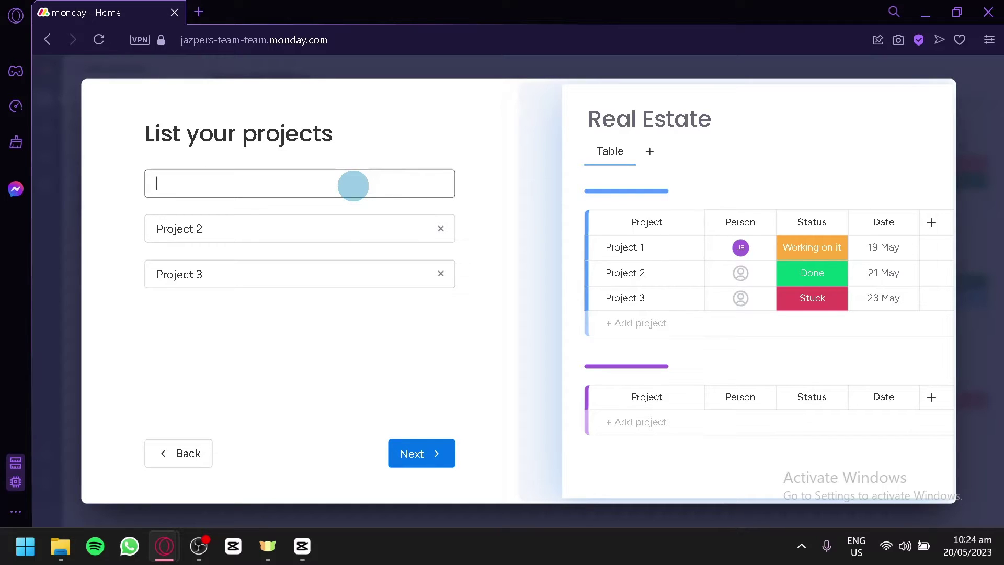
type("Property 1")
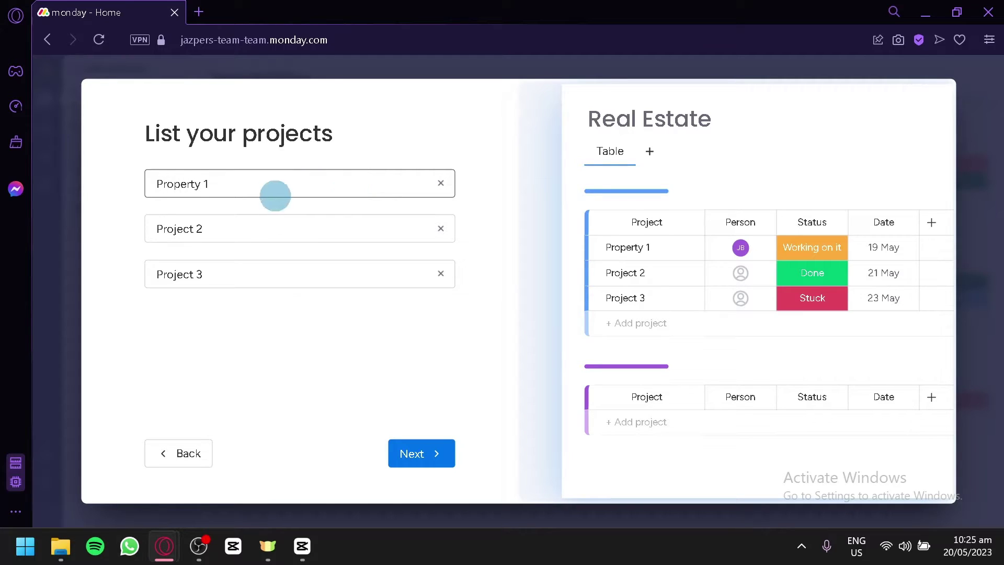
left_click_drag(268, 237, 83, 205)
type("Property 2")
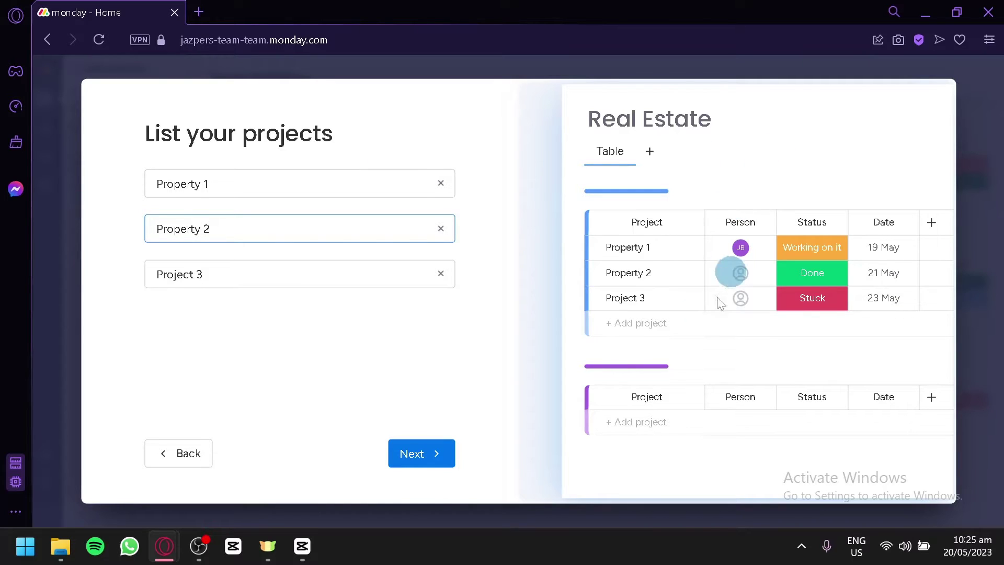
left_click_drag(289, 280, 39, 248)
type("Prpo")
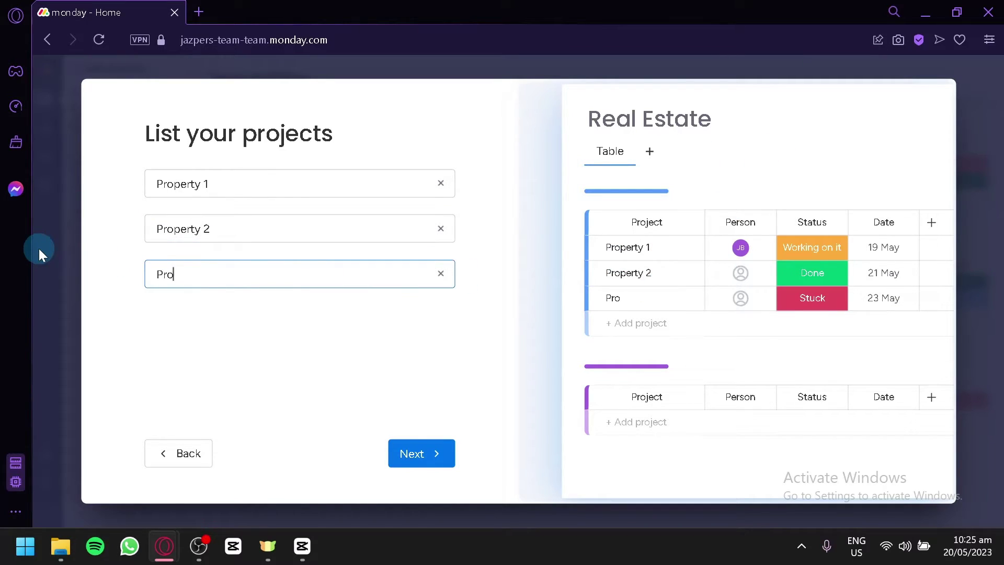
key("BackSpace")
key("BackSpace")
type("operty 3")
left_click(403, 459)
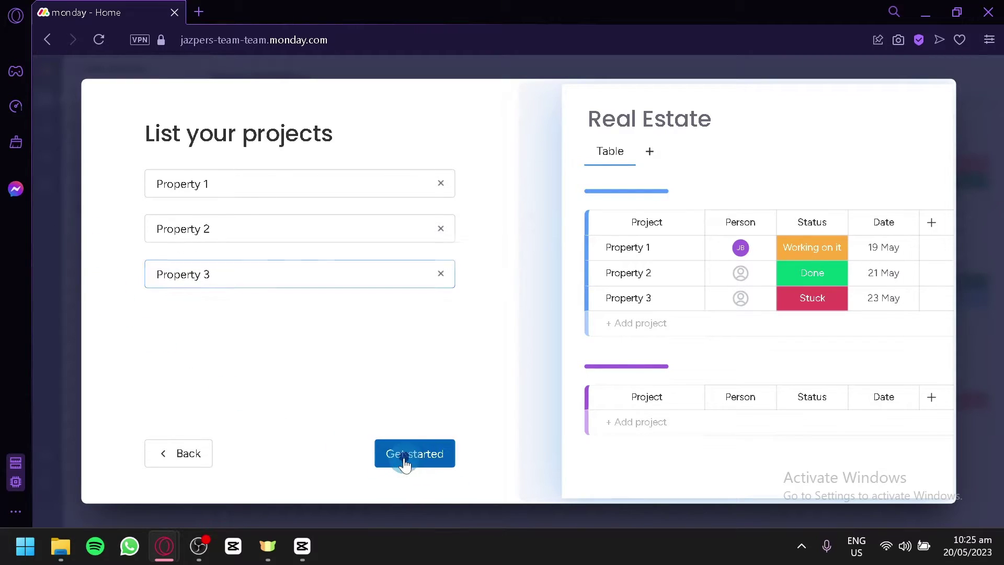
Rename the first project group from This month to Property Deals.
left_click(276, 237)
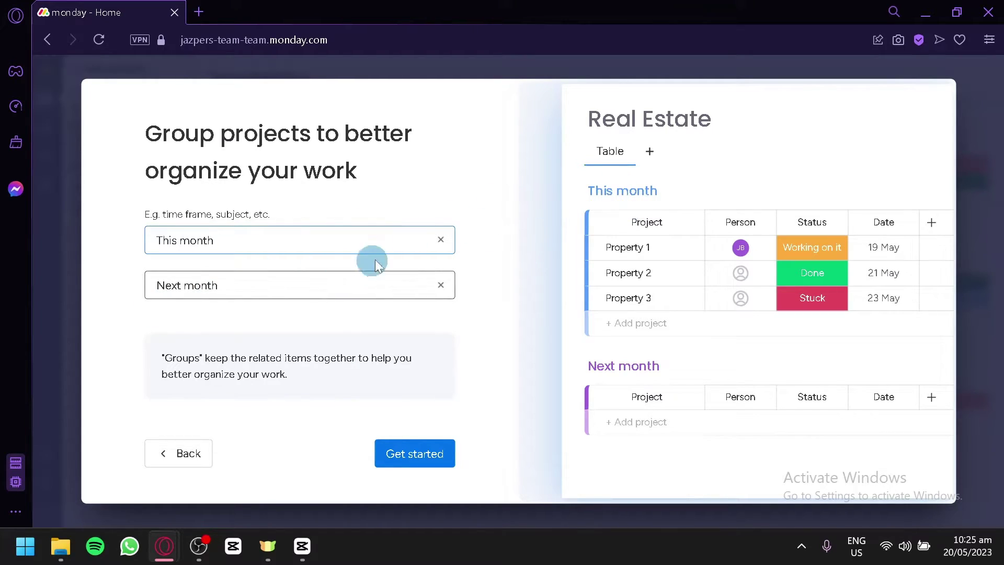
left_click(441, 239)
type("Pro")
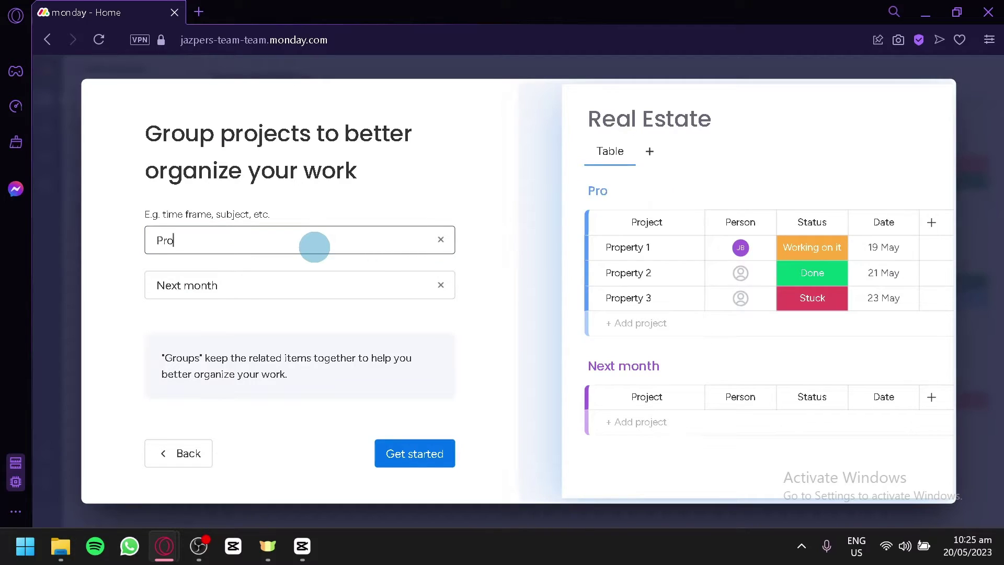
type("perty Deals")
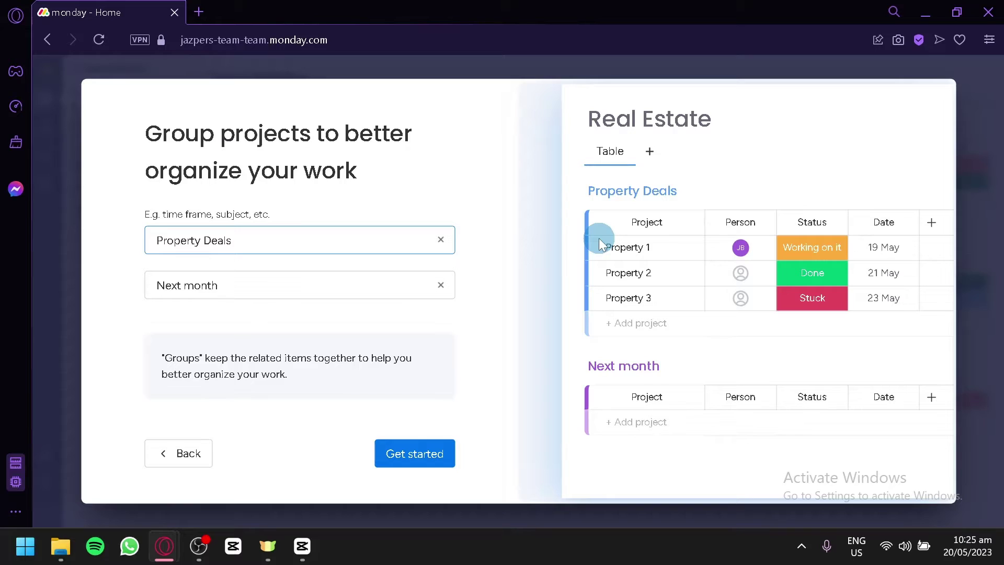
Rename the second project group Client Deals and finish the board setup.
left_click(441, 285)
type("Cleint")
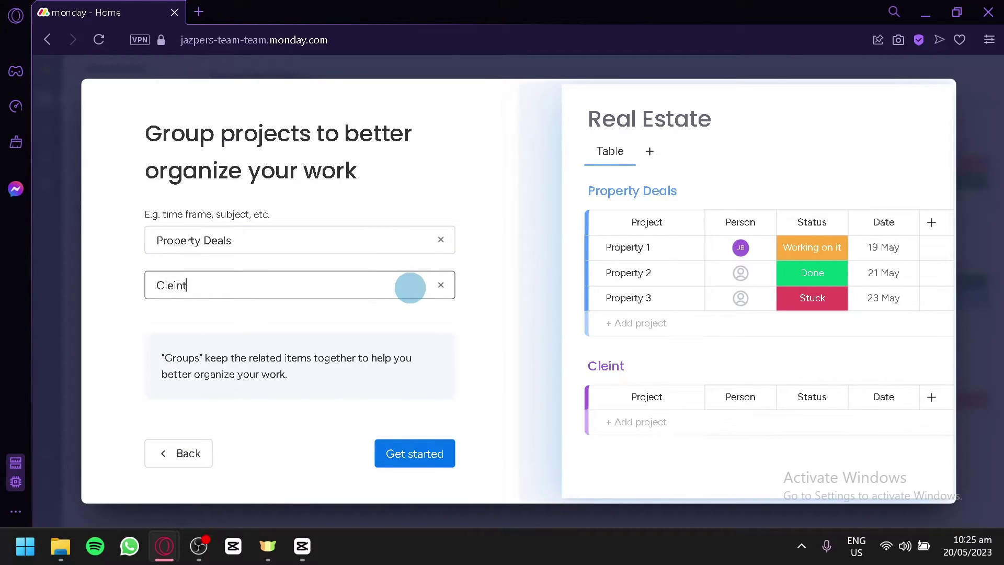
key("BackSpace")
key("BackSpace")
key("BackSpace")
key("BackSpace")
type("ient Deals")
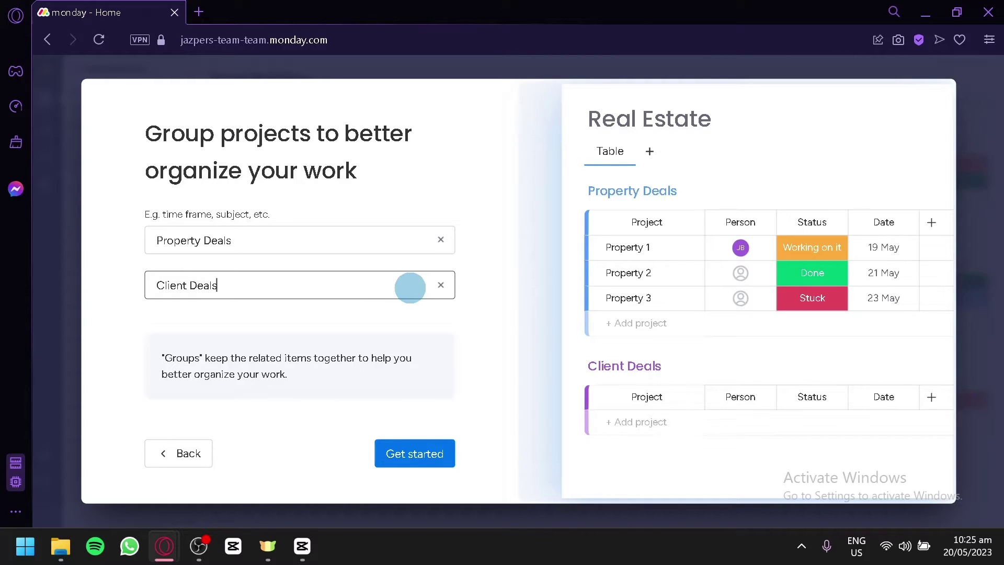
left_click(416, 452)
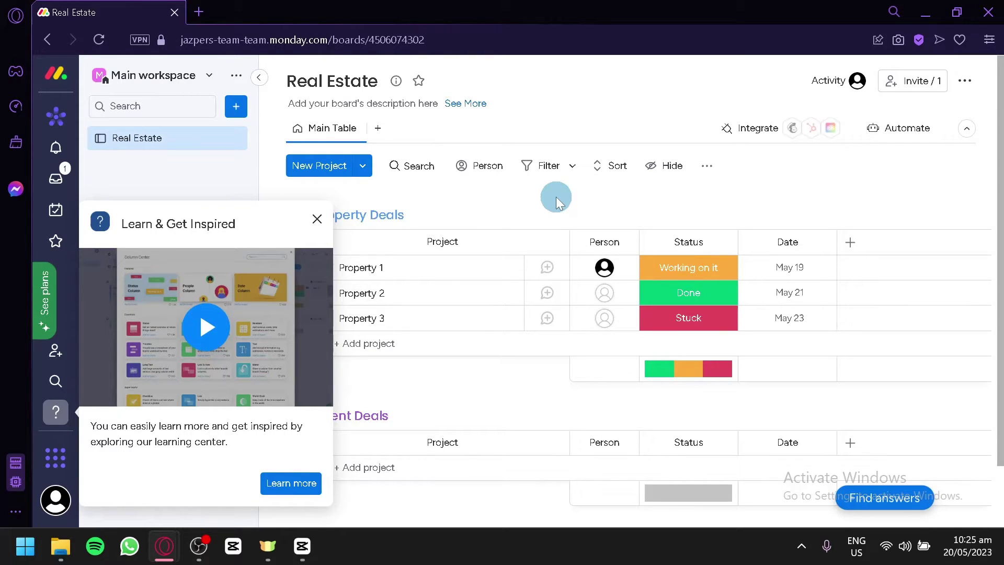
Dismiss the learning center pop-up and rename the board's Status column Deal Status.
left_click(317, 219)
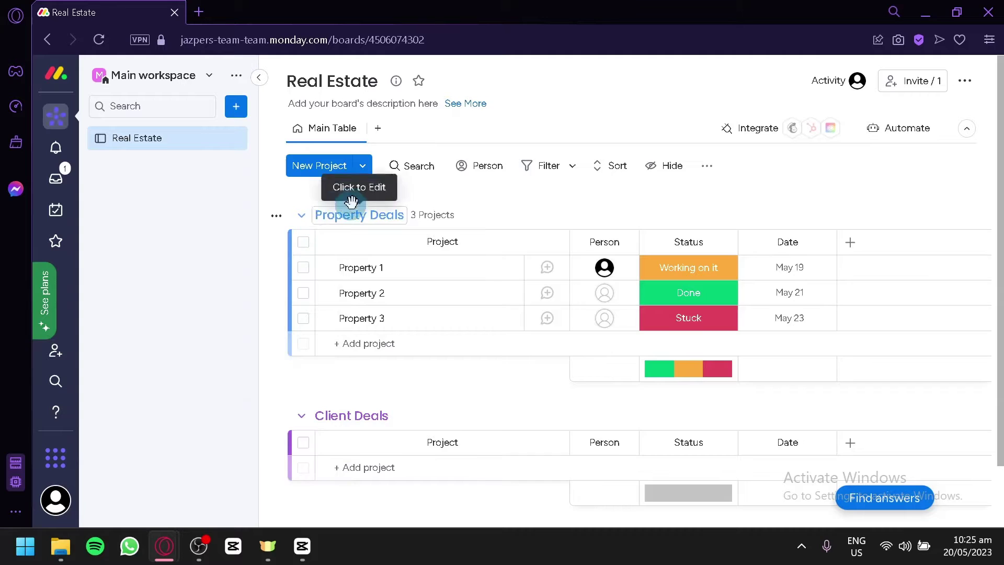
scroll(488, 278, "down", 2)
scroll(510, 316, "up", 2)
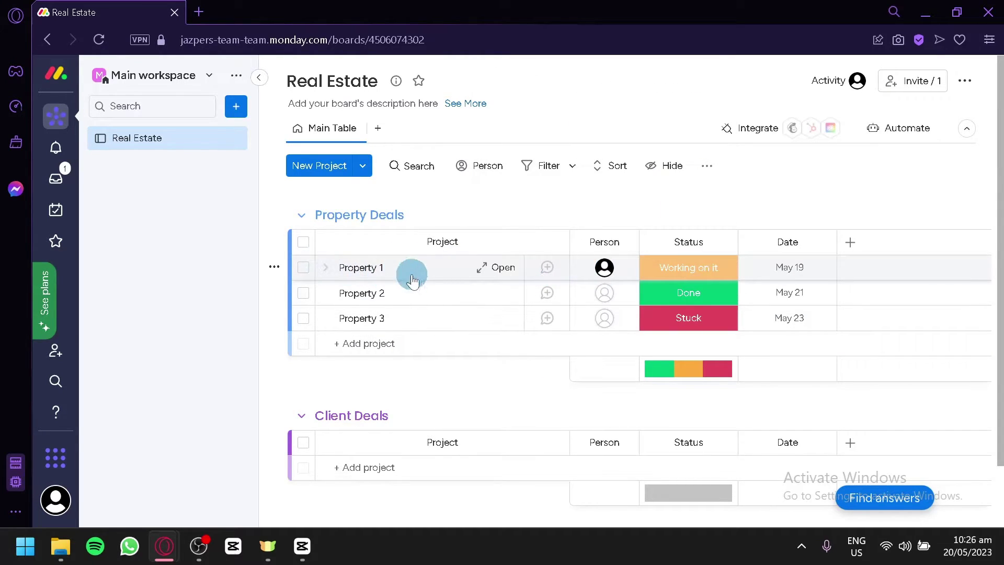
left_click(680, 242)
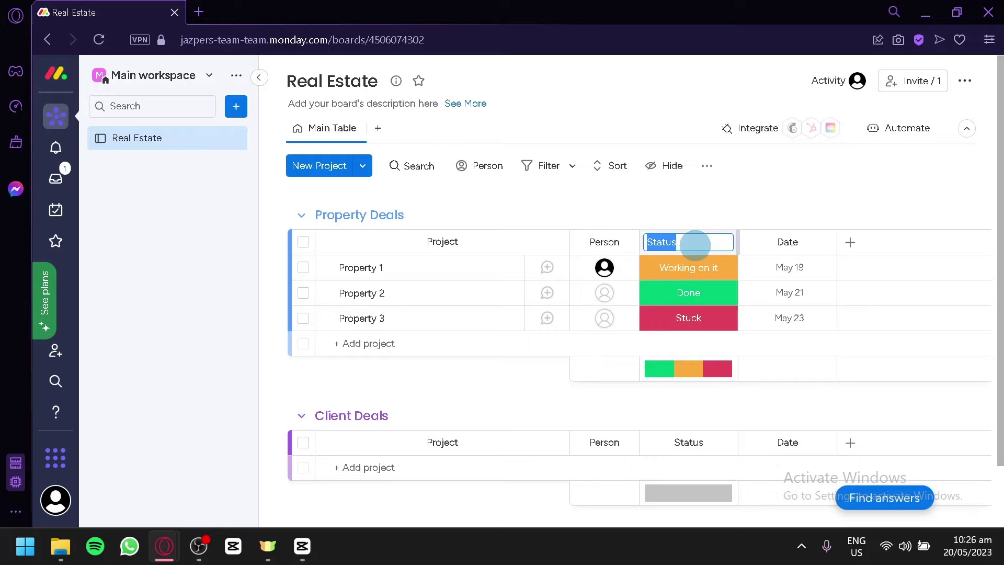
type("Deal Status")
key("Return")
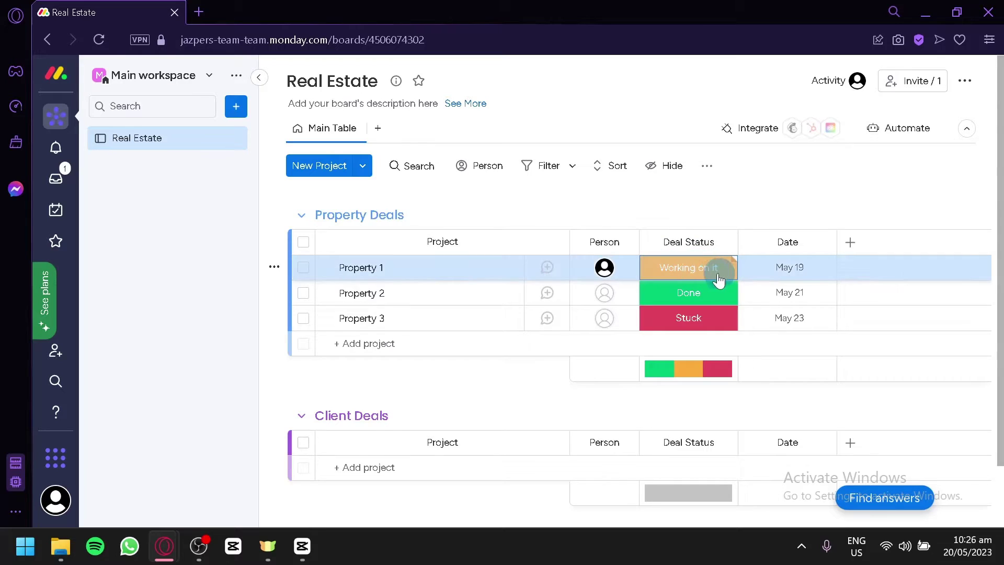
Rename the Working on it label in the Deal Status column to On going negotiation.
left_click(711, 277)
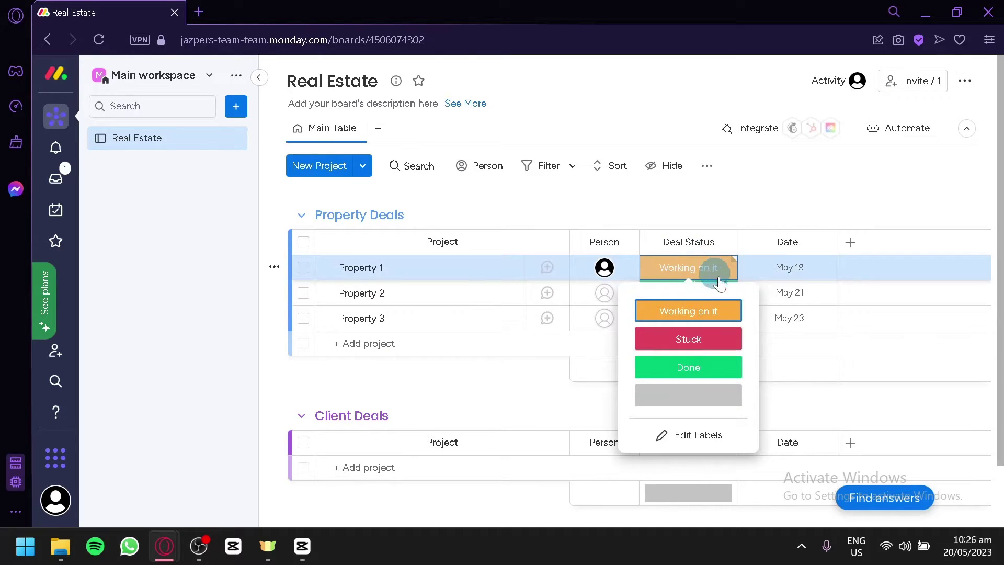
left_click(694, 441)
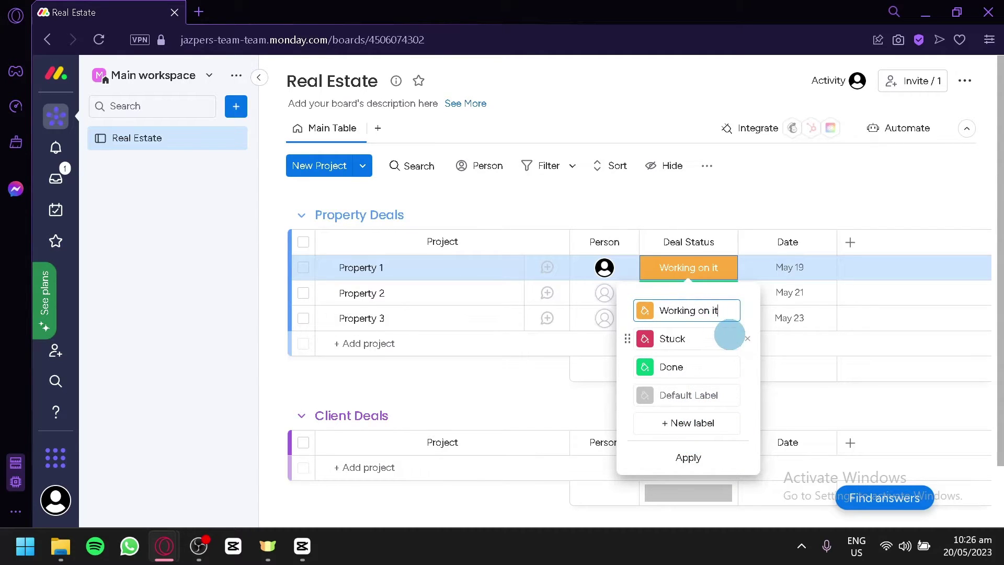
triple_click(725, 313)
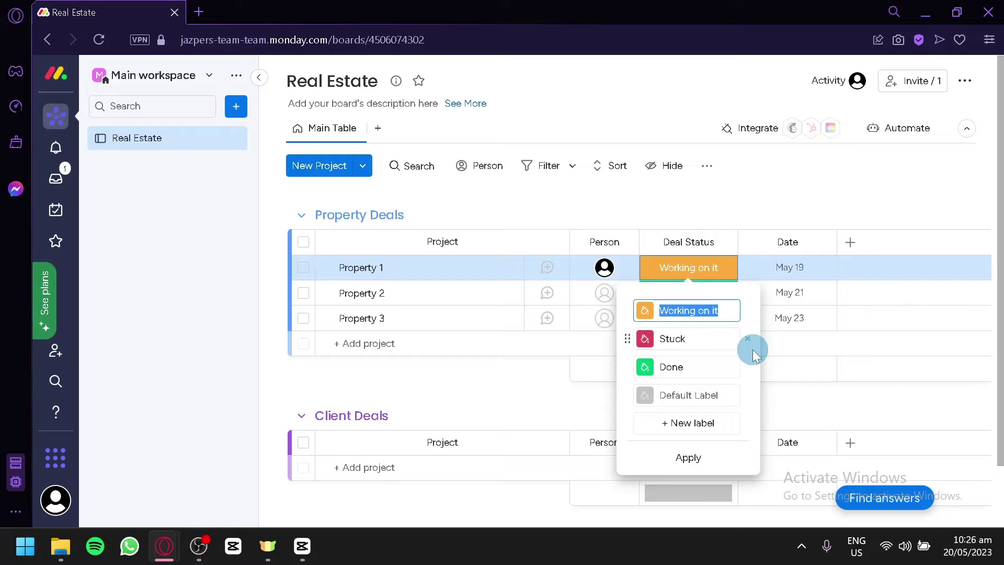
type("On go")
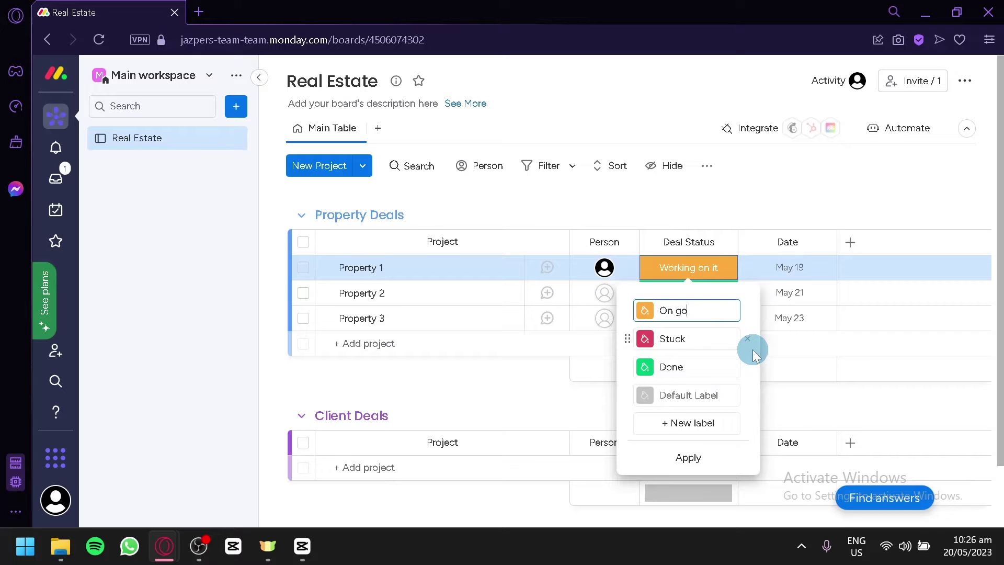
type("ing negotiation")
left_click(754, 377)
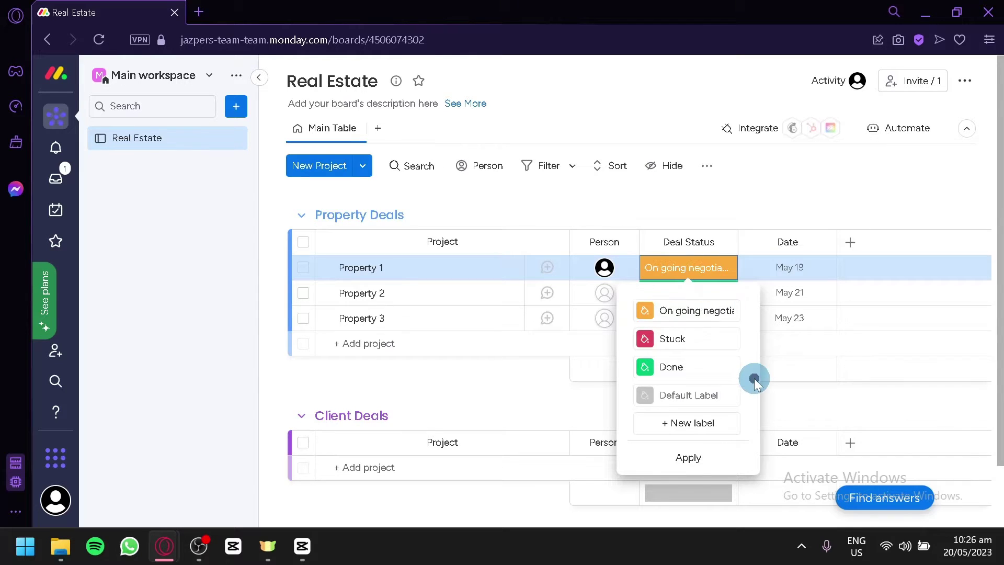
Change the On going negotiation label's color to dark purple and widen the Deal Status column to fit the label text.
left_click(671, 275)
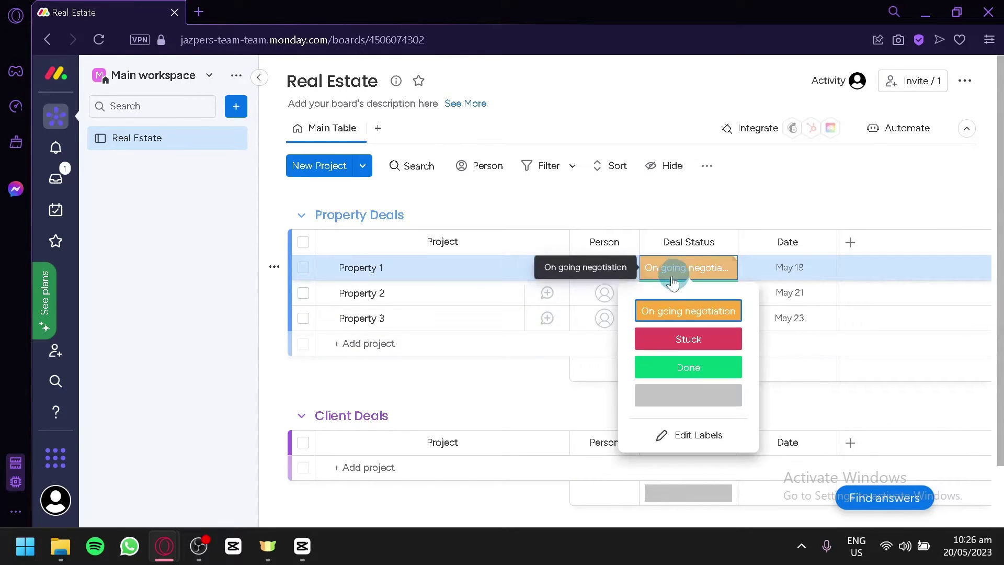
left_click(695, 435)
left_click(645, 314)
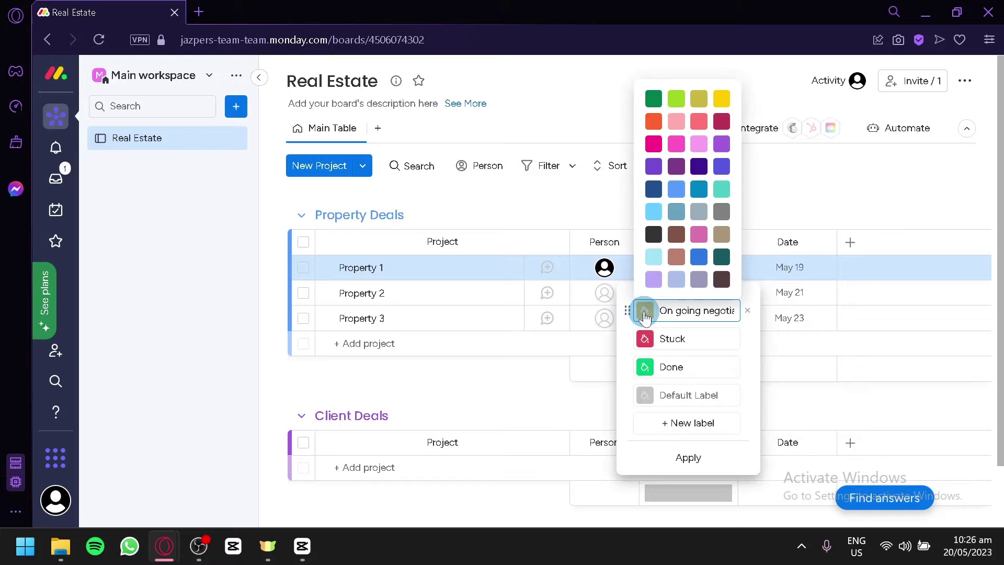
left_click(779, 197)
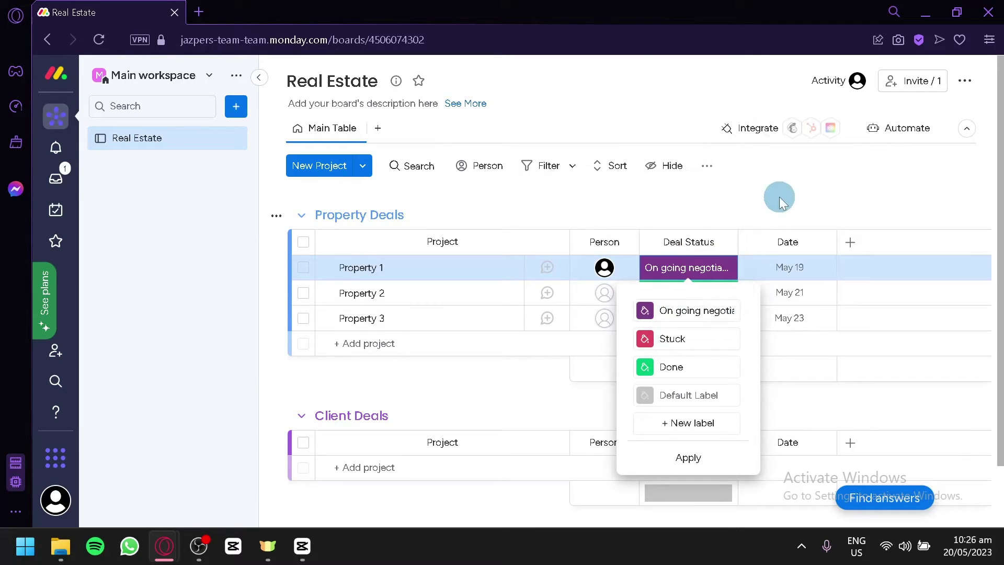
left_click(657, 275)
left_click_drag(737, 242, 806, 242)
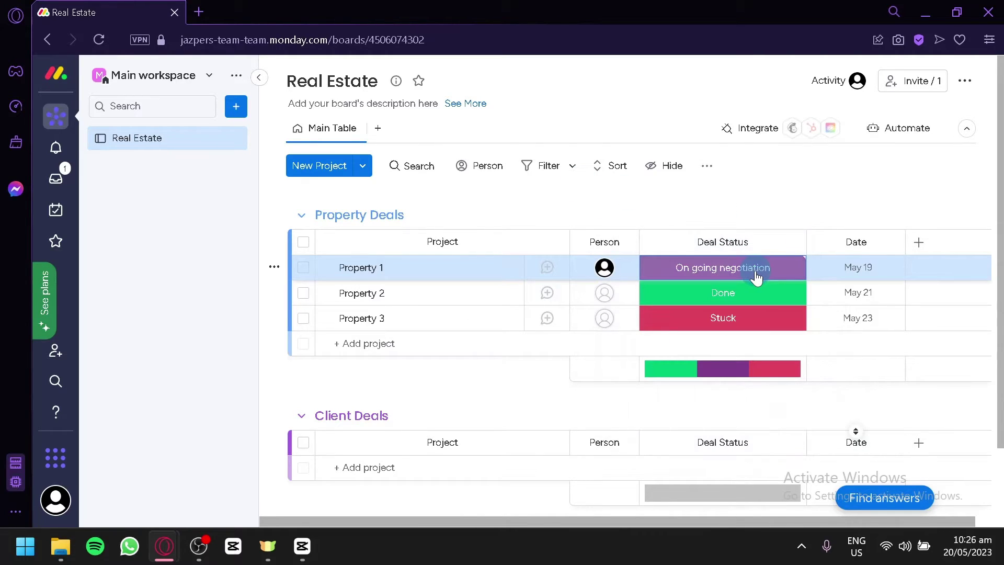
left_click(769, 491)
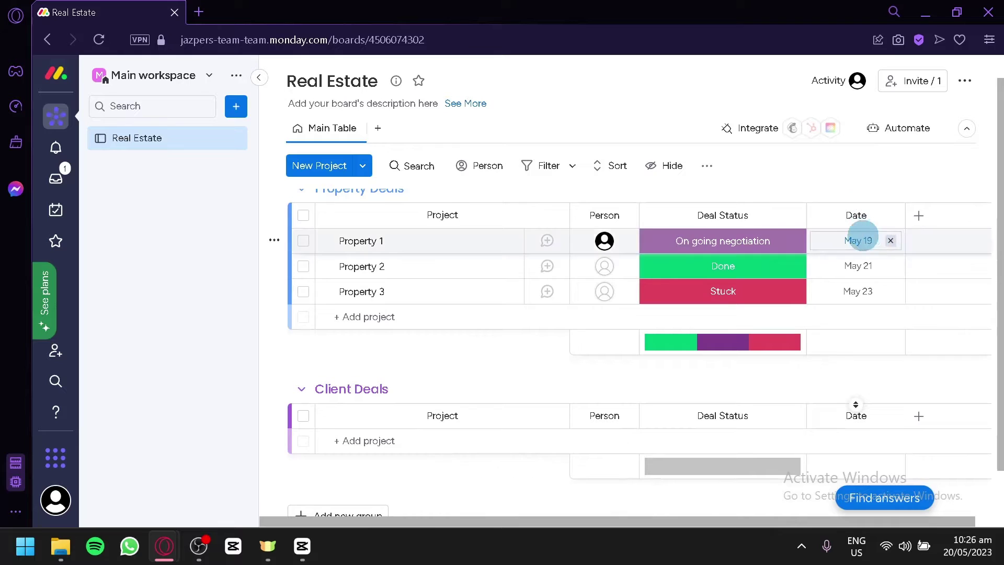
Set Property 1's date to May 21 and dismiss the tip about upcoming and overdue dates.
left_click(876, 248)
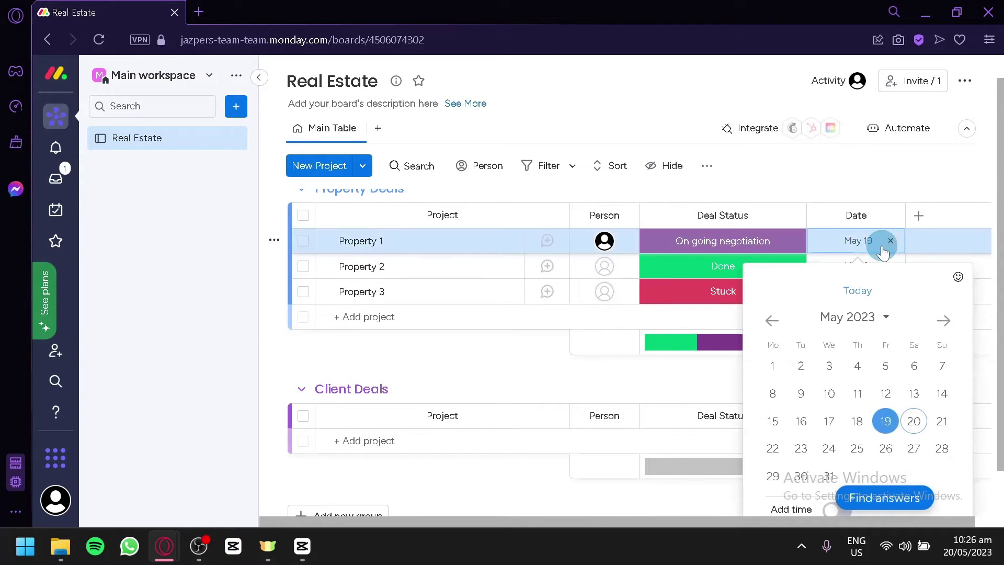
left_click(941, 421)
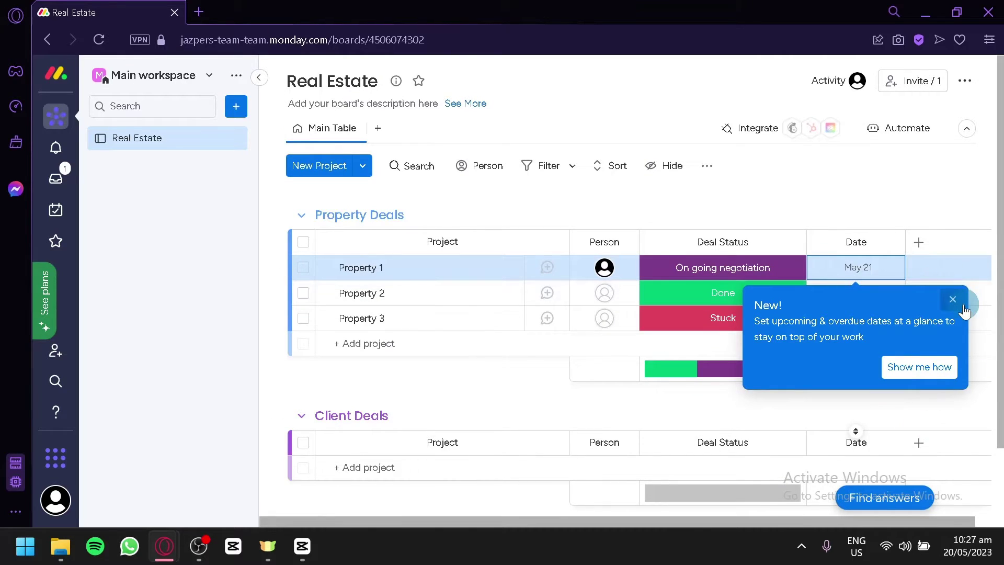
left_click(953, 299)
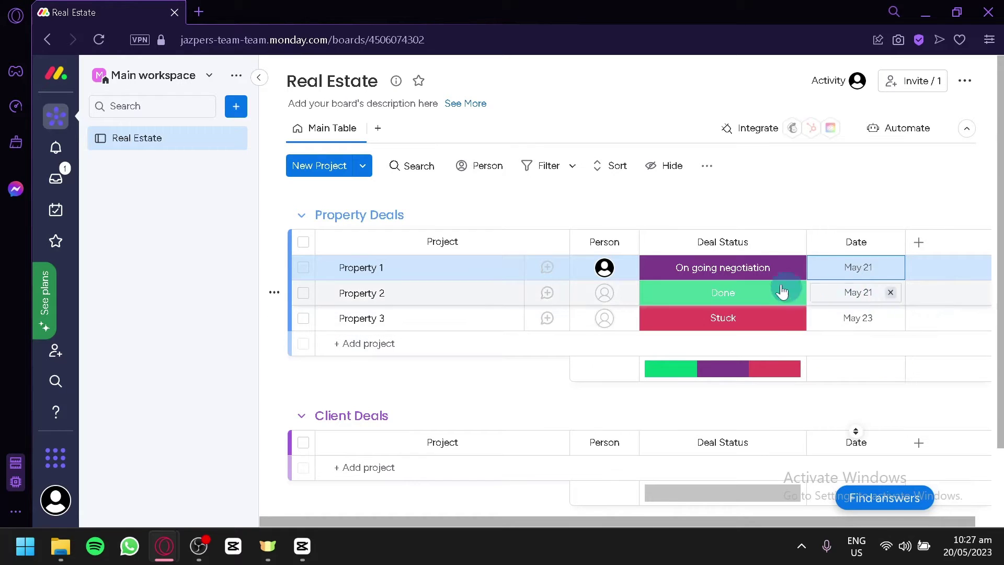
Set Property 1's deal status to Done and its date to May 23.
left_click(766, 274)
left_click(752, 369)
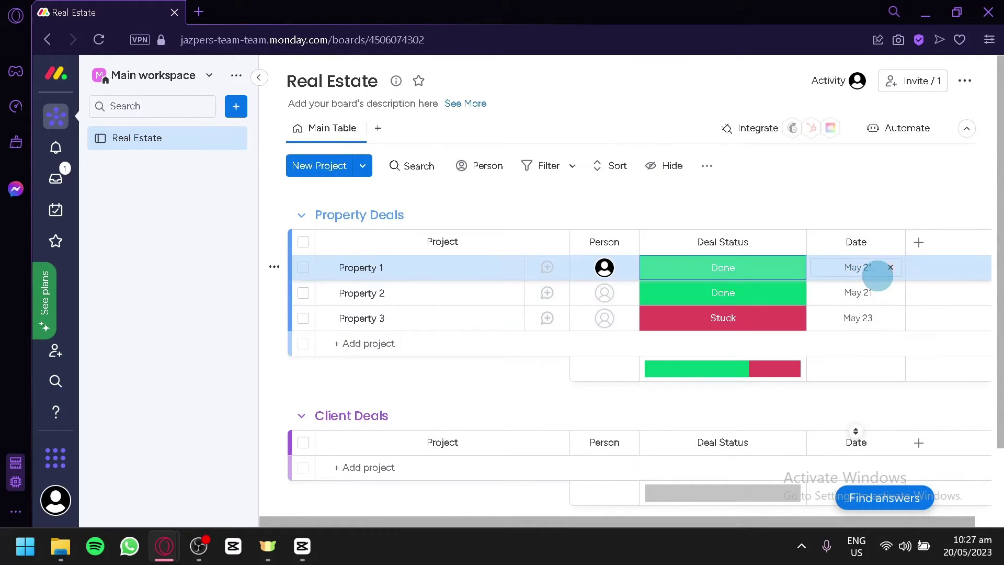
left_click(864, 267)
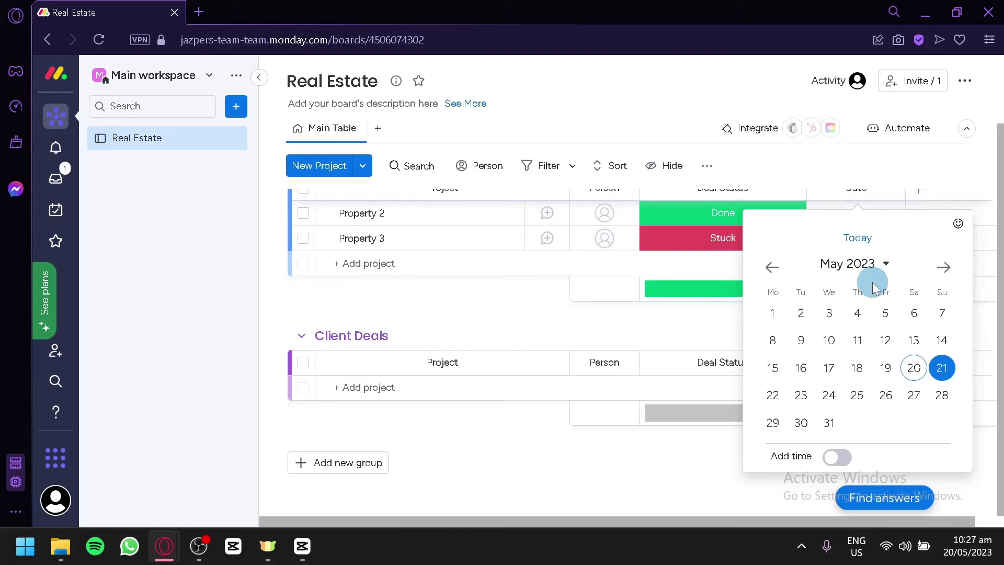
left_click(803, 395)
scroll(814, 392, "up", 2)
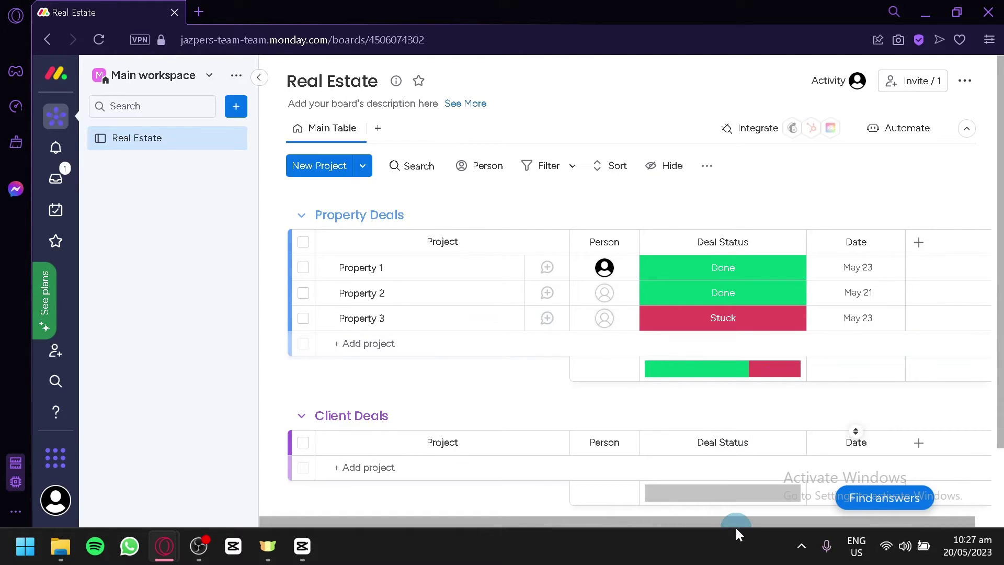
Add a Numbers column after Date and enter $100,000 for Property 1.
left_click_drag(735, 523, 757, 520)
left_click(897, 243)
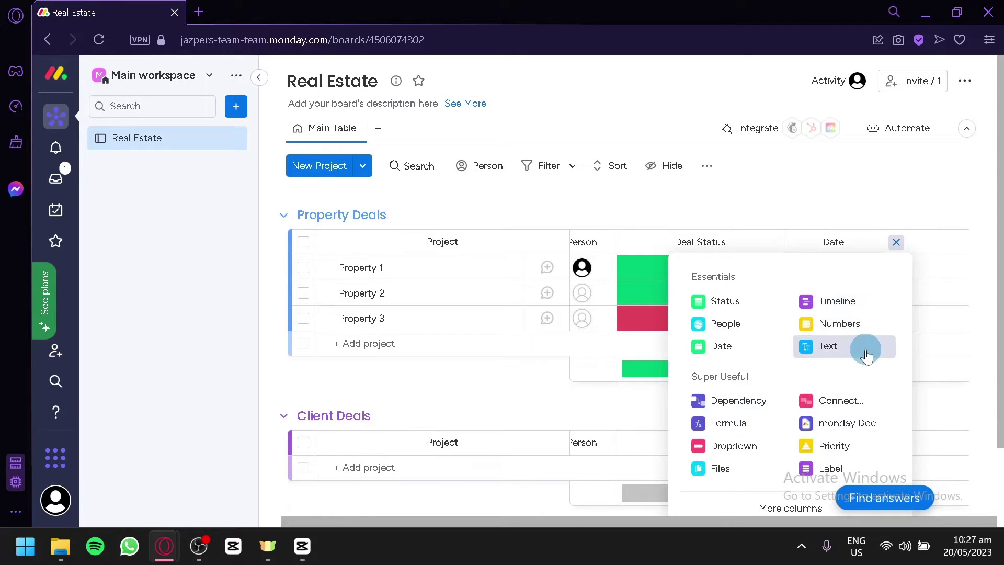
left_click(853, 329)
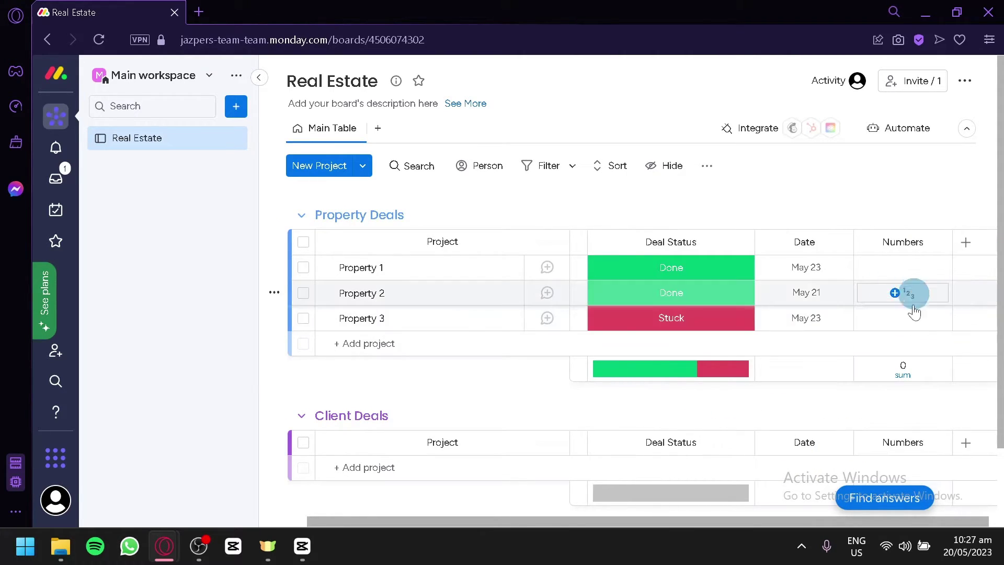
left_click(896, 265)
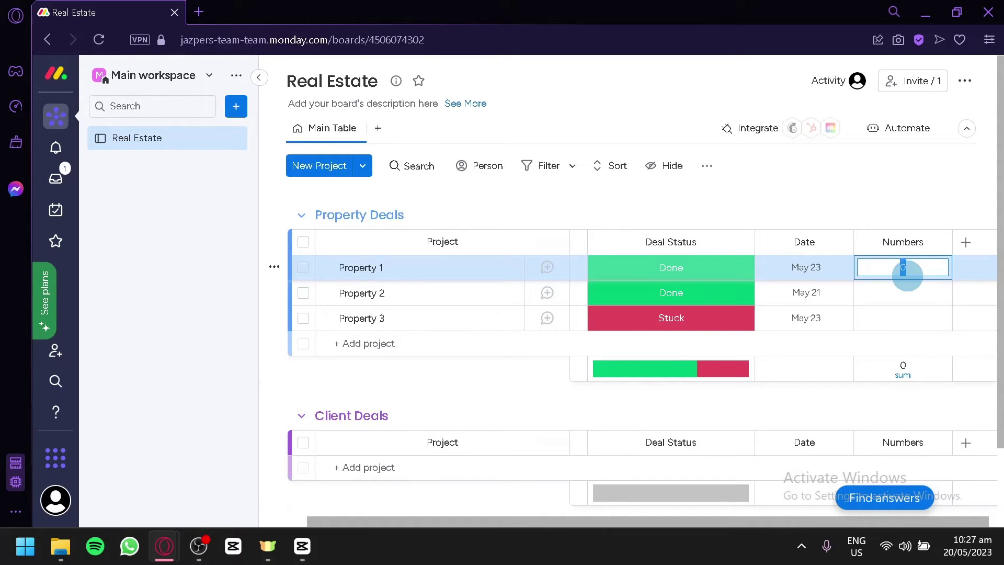
type("$100000")
left_click(914, 188)
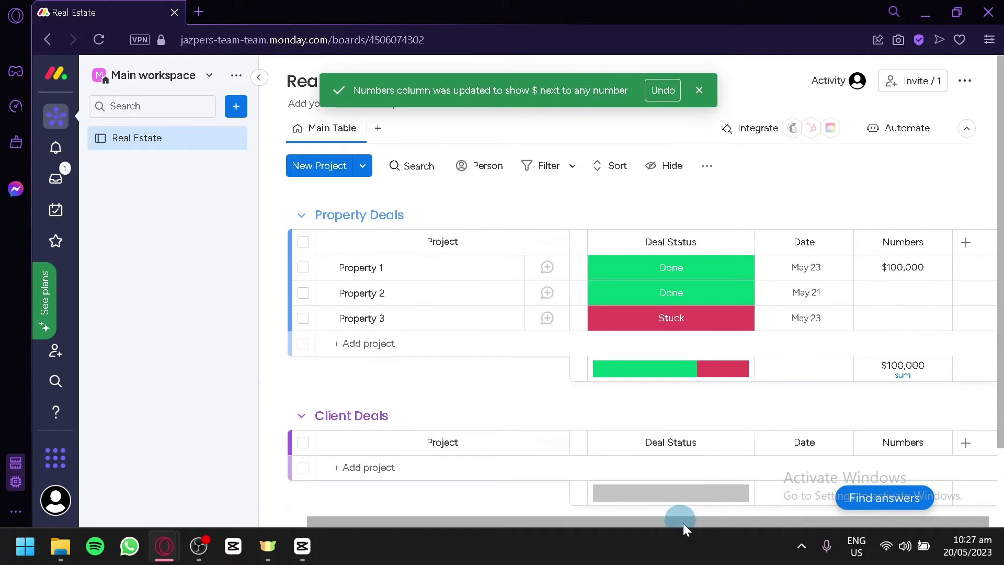
left_click_drag(760, 517, 833, 523)
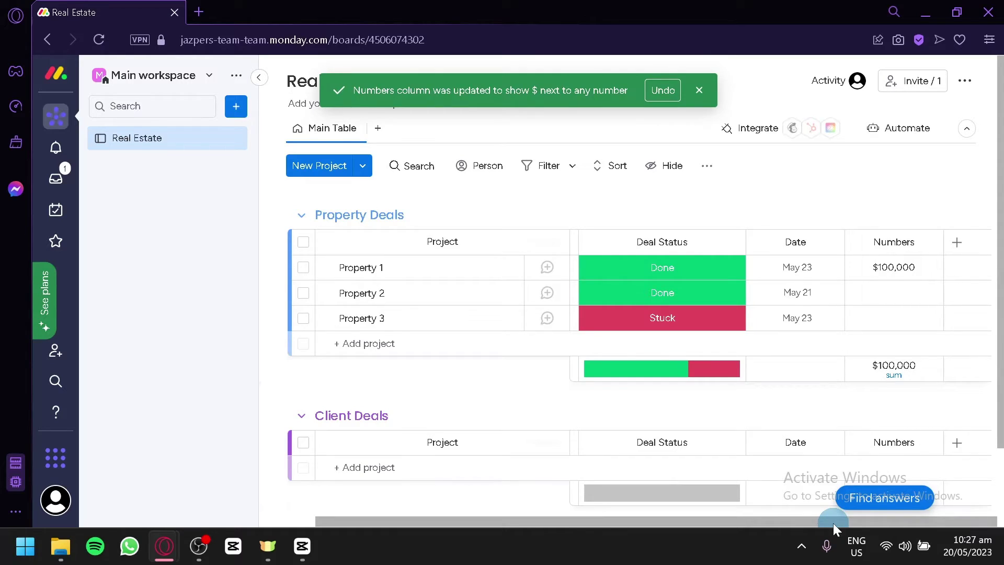
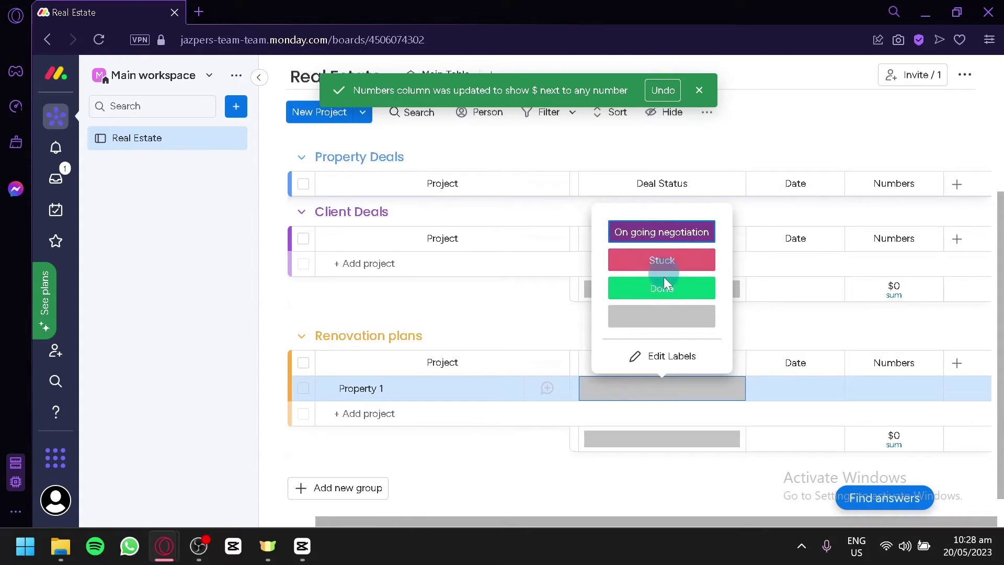
Add a new label named Planning to the Deal Status labels and apply the change.
left_click(662, 356)
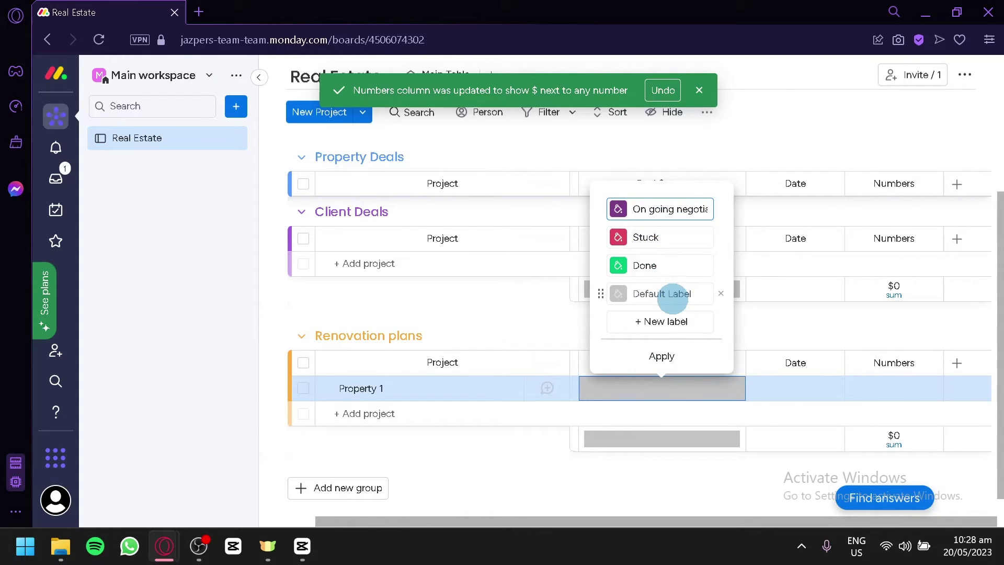
left_click(696, 324)
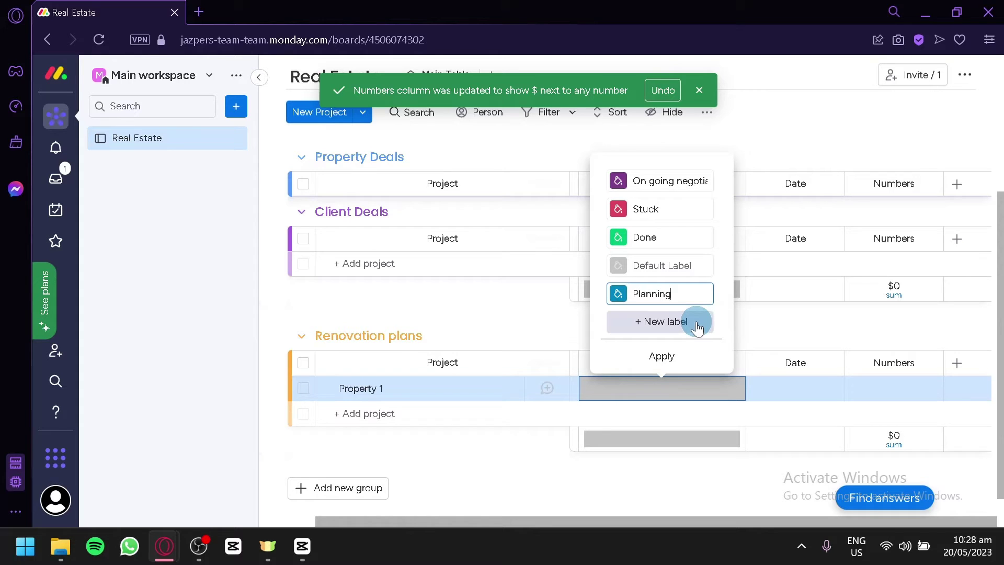
left_click(672, 354)
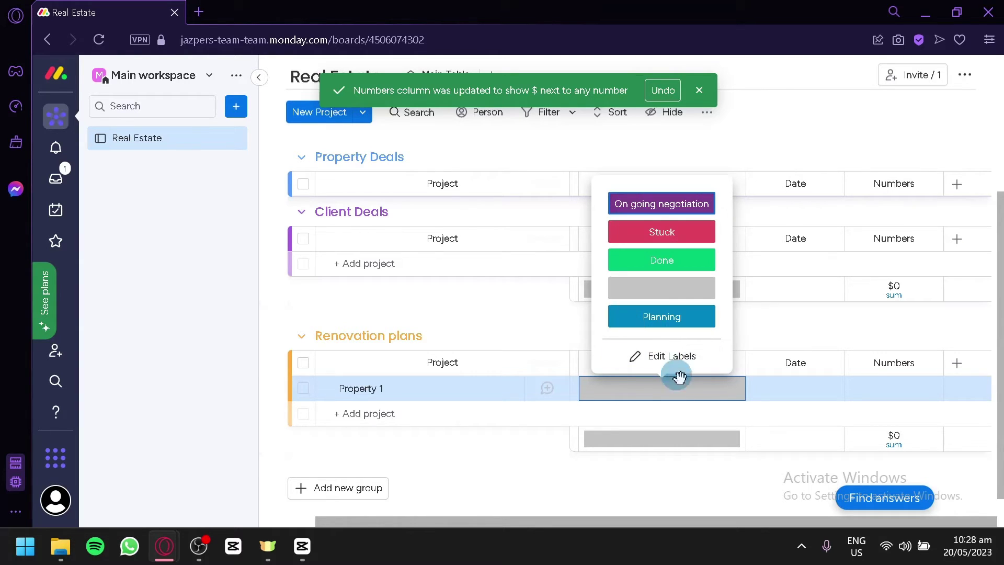
Set the deal status of Property 1 in the Renovation plans group to Planning.
left_click(671, 320)
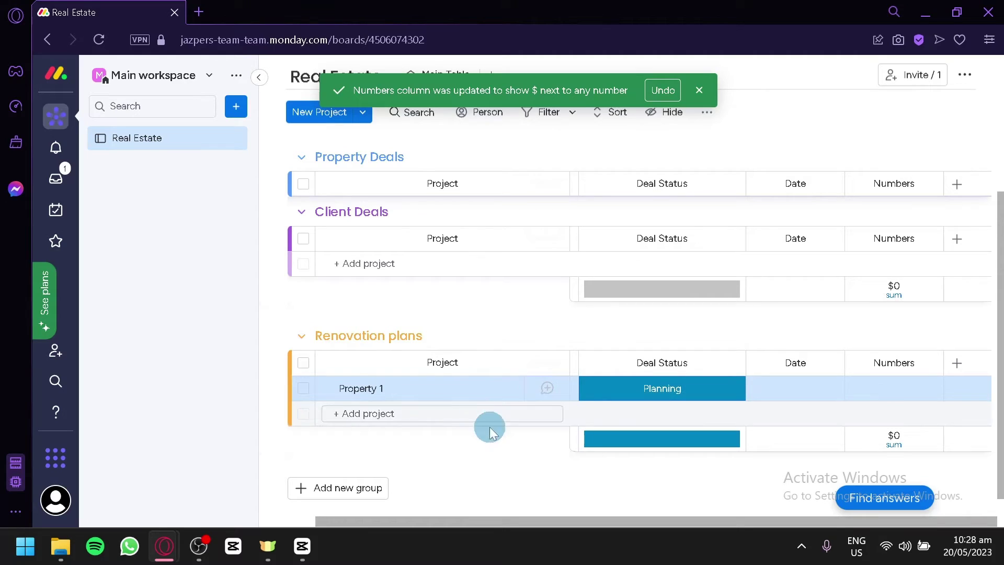
mouse_move(591, 441)
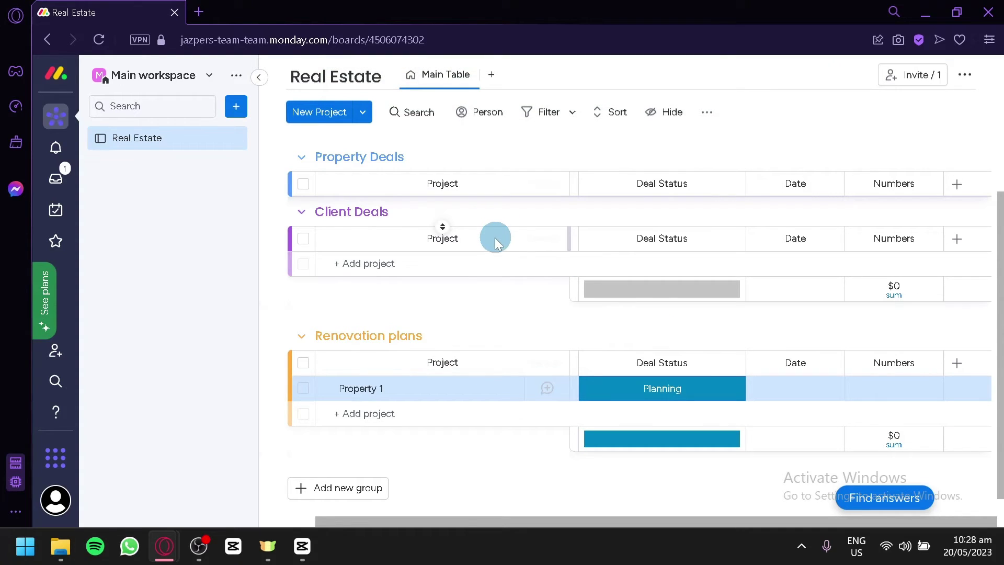
Add a project named with the client's first name to the Client Deals group.
left_click(480, 263)
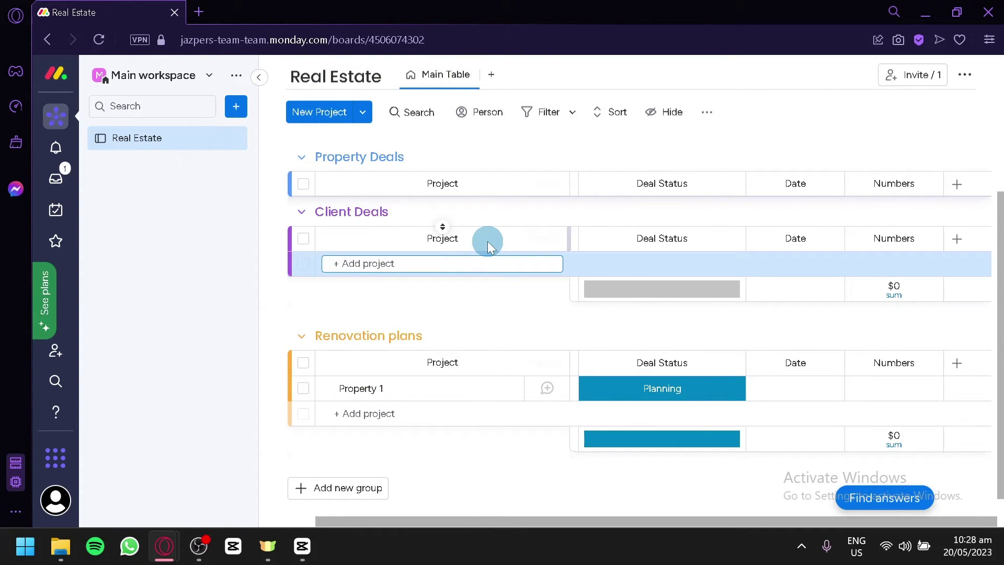
type("John")
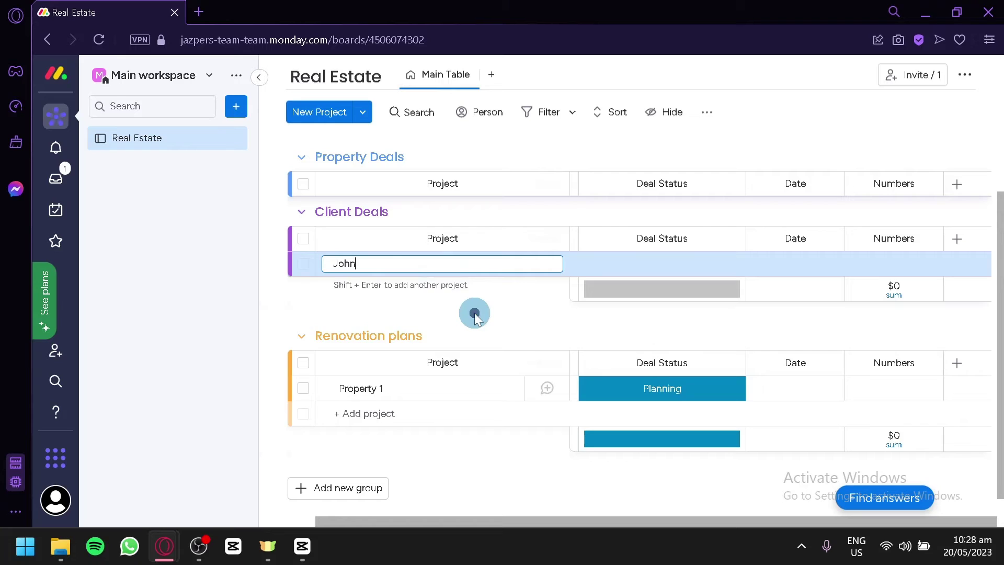
key("Return")
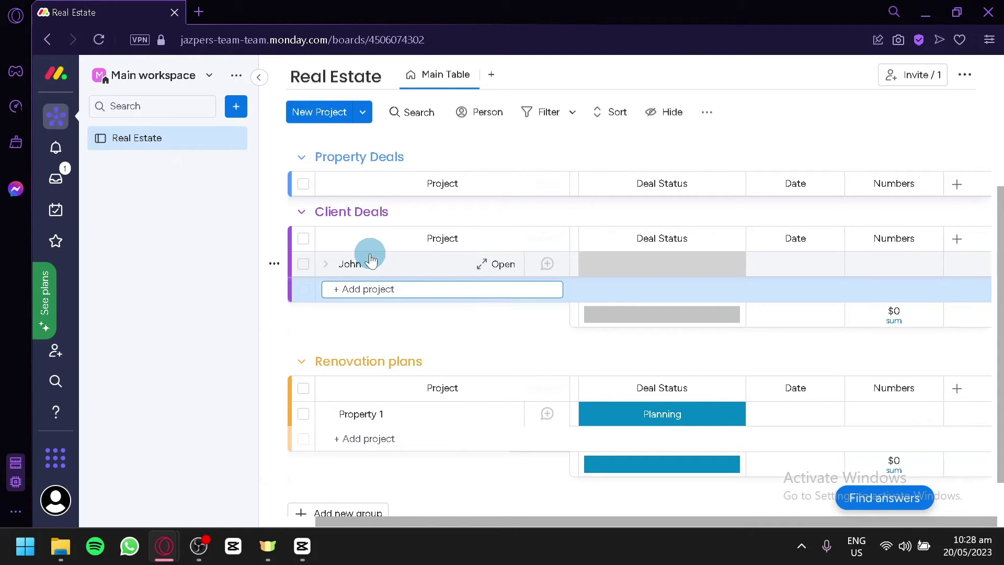
left_click(614, 264)
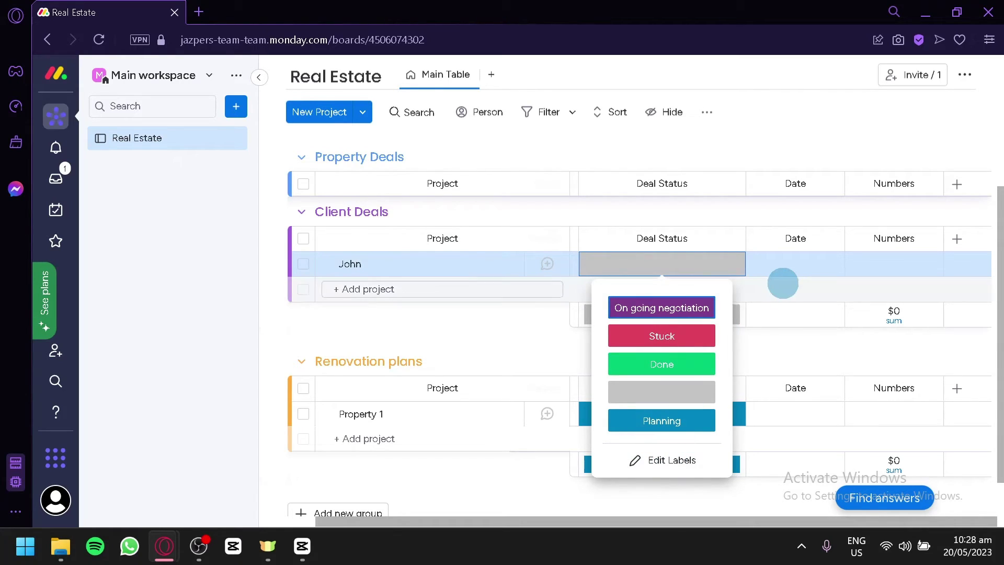
left_click(957, 242)
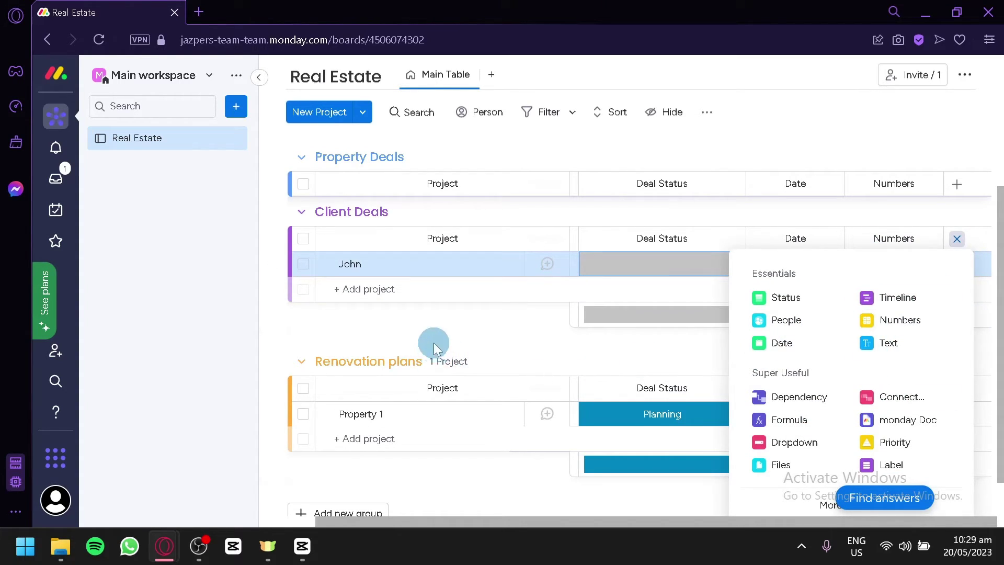
left_click(433, 327)
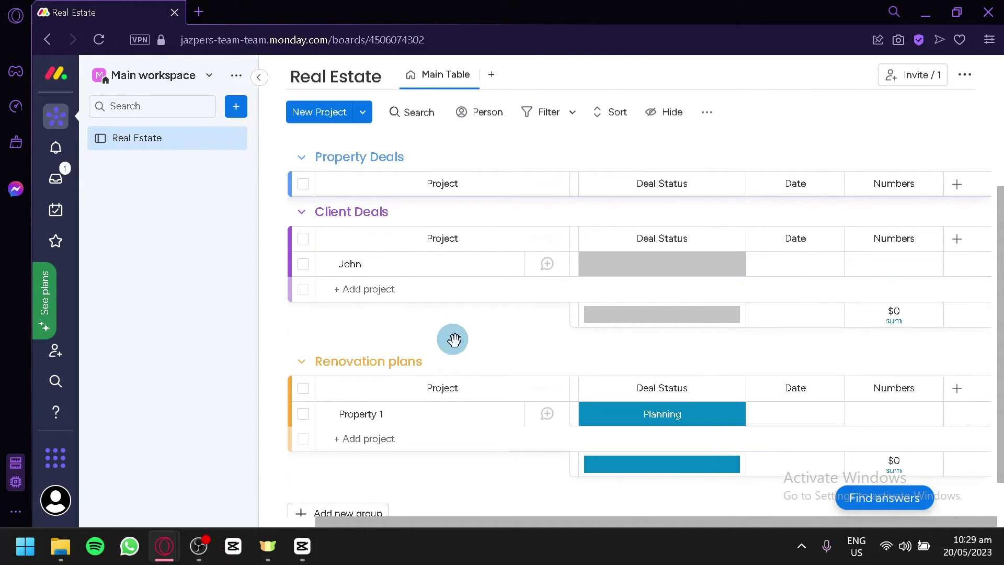
Widen the Person column and add a new project with the default name at the start of the Property Deals group.
scroll(460, 343, "up", 4)
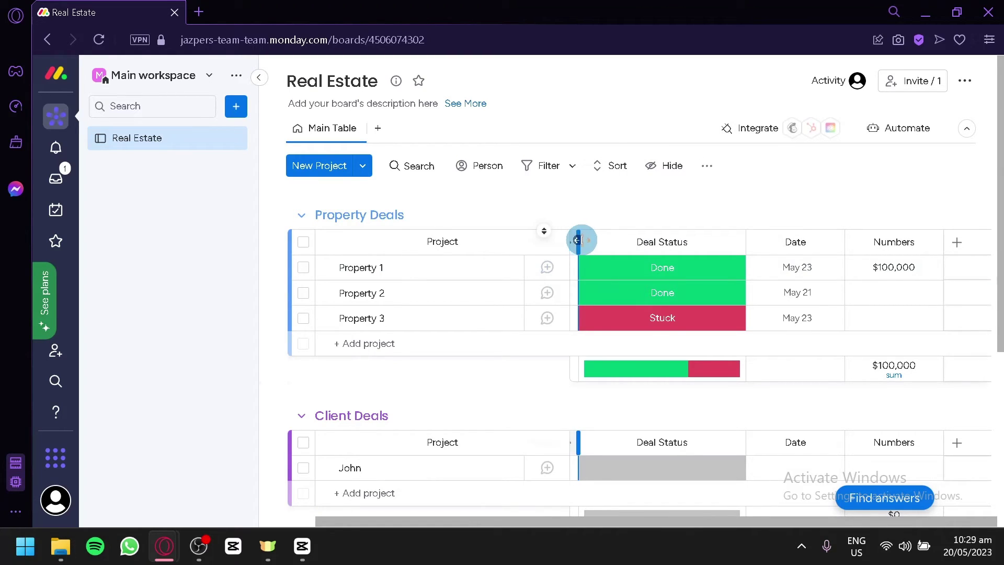
left_click_drag(578, 240, 708, 265)
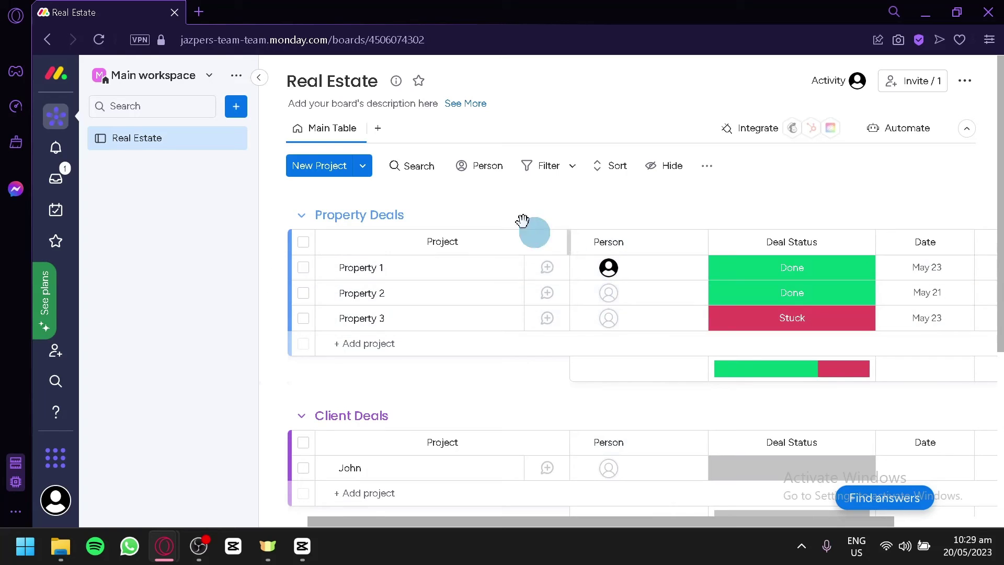
left_click(320, 165)
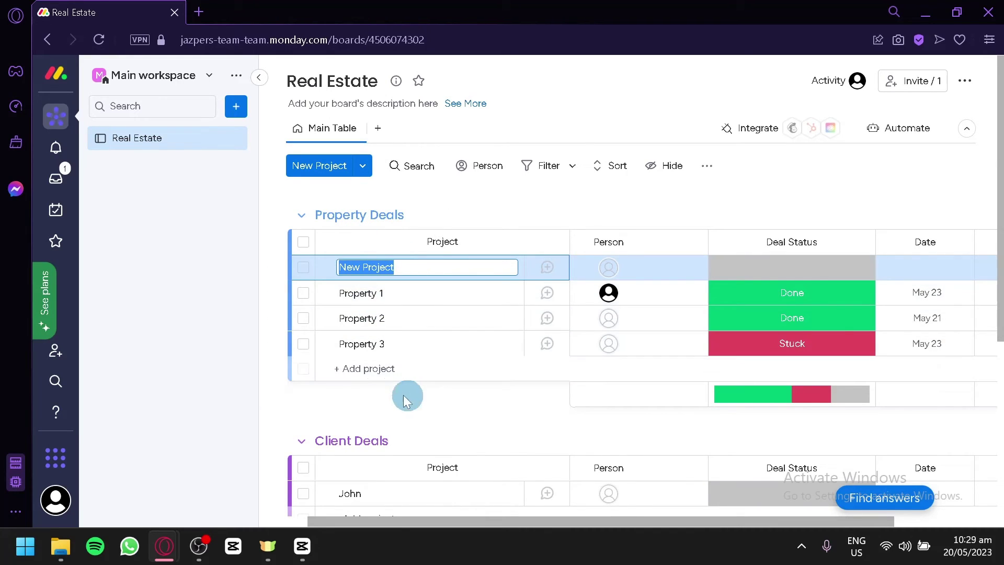
left_click(360, 166)
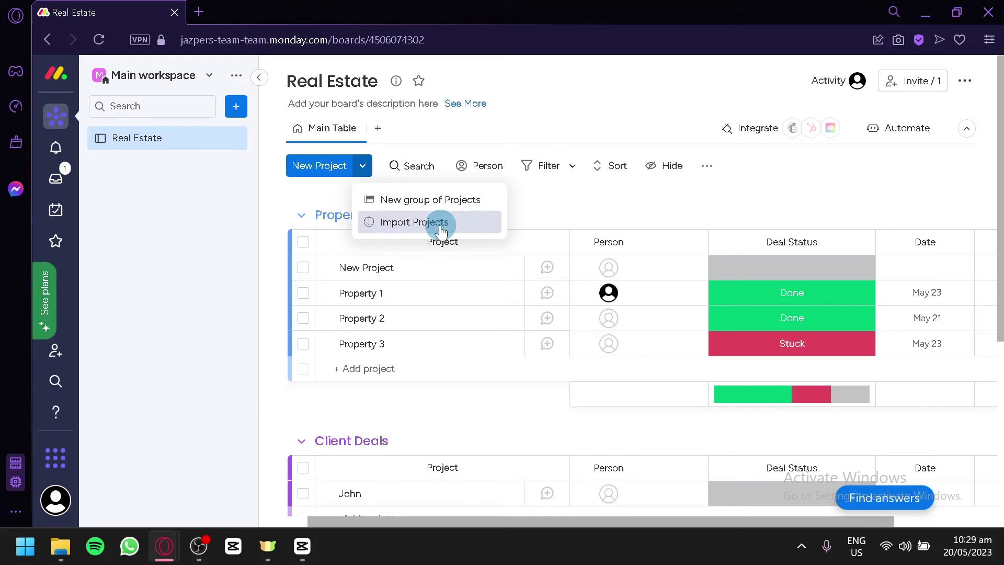
left_click(238, 211)
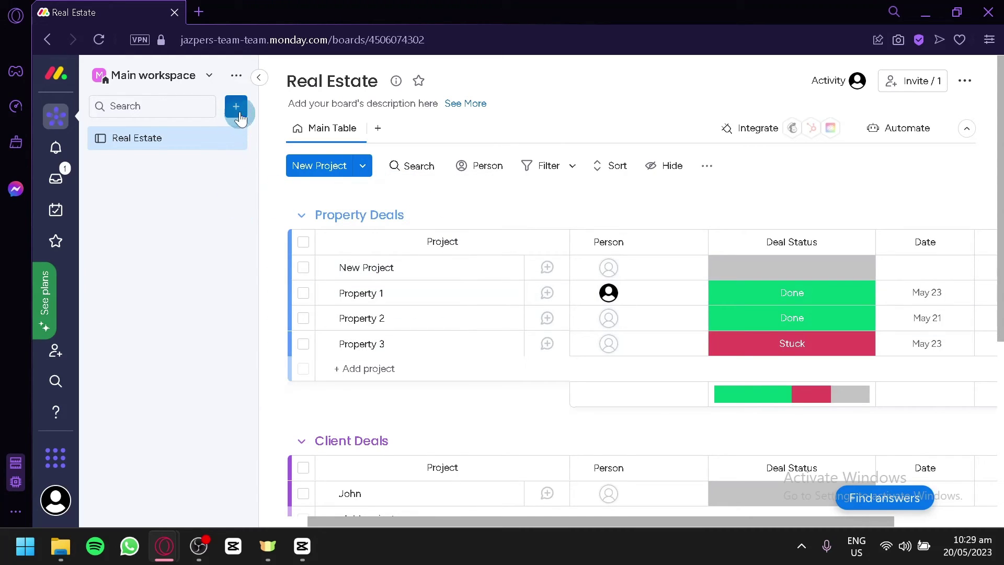
Review the options for adding items to the workspace, and browse the template center's recommended templates and work management categories.
left_click(237, 109)
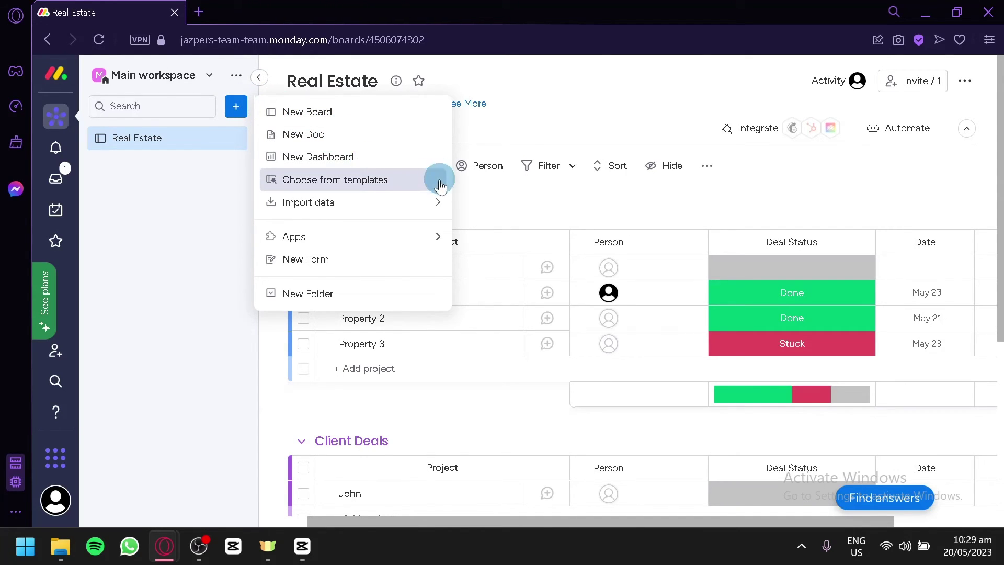
mouse_move(433, 216)
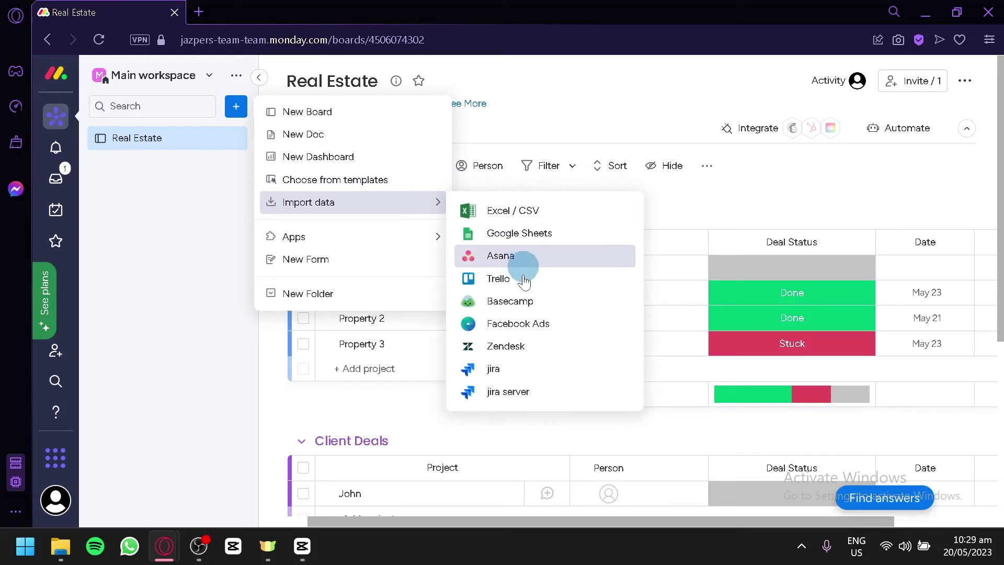
mouse_move(396, 245)
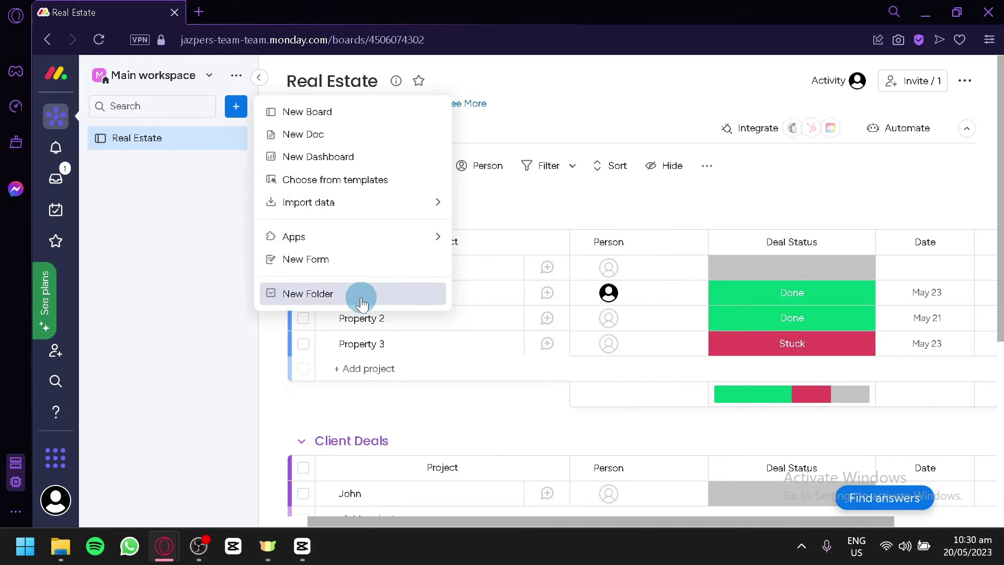
left_click(389, 187)
scroll(731, 287, "down", 4)
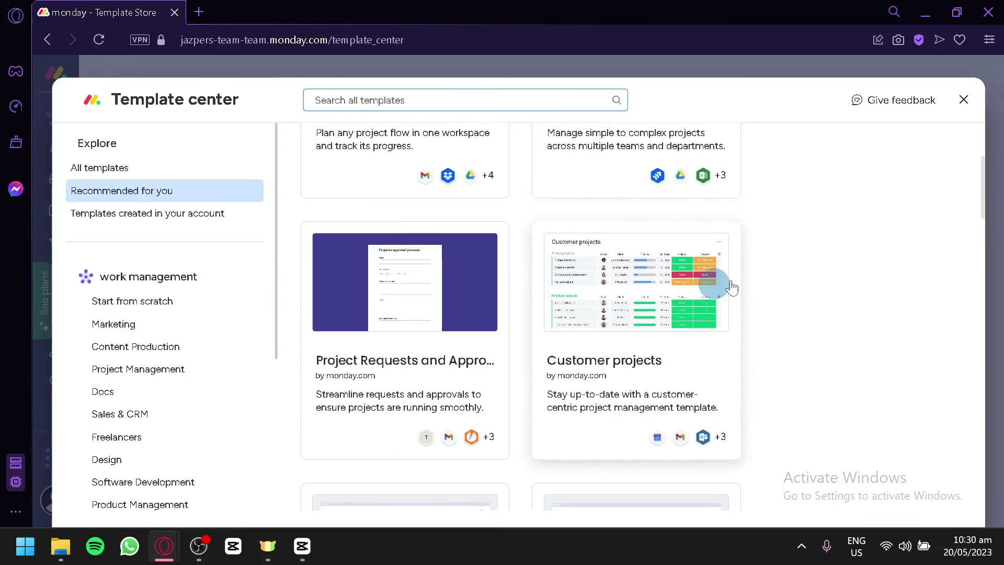
scroll(730, 287, "down", 5)
scroll(157, 314, "down", 2)
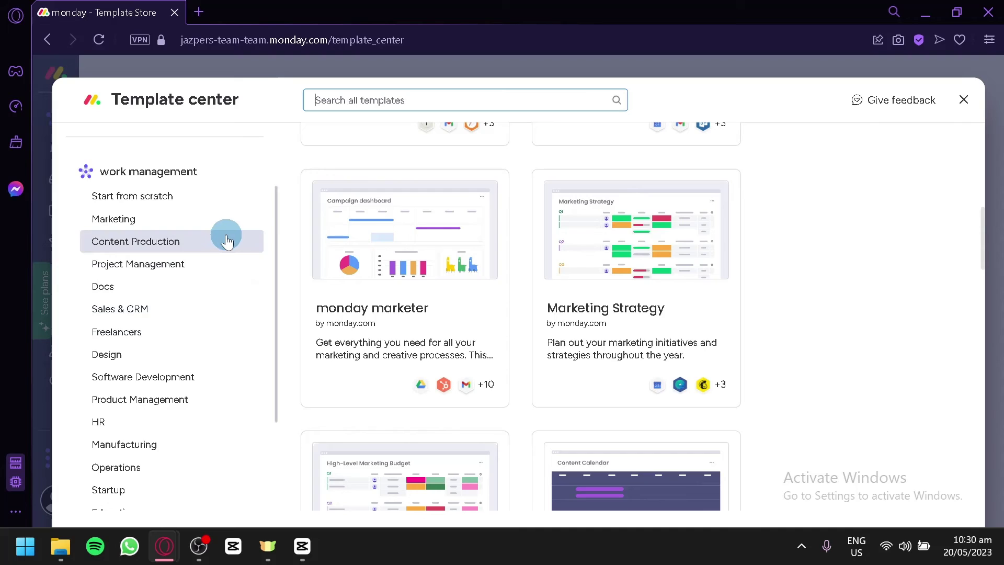
scroll(204, 321, "down", 2)
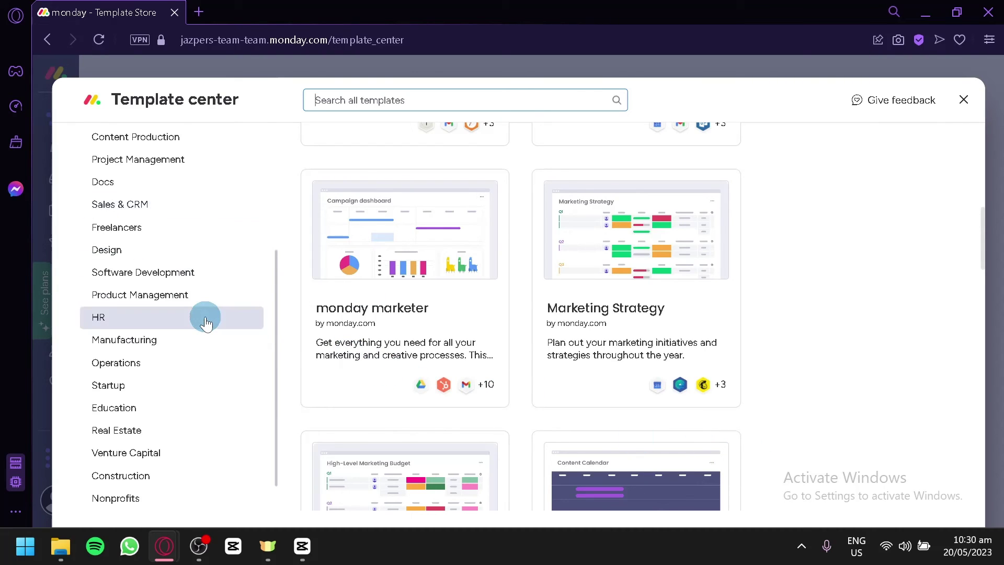
scroll(205, 323, "down", 1)
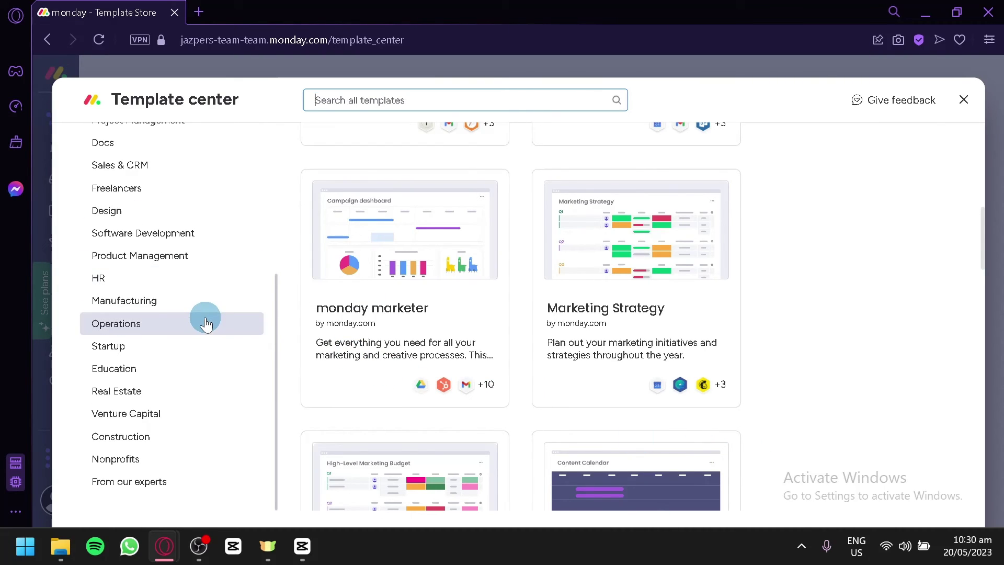
scroll(220, 306, "up", 4)
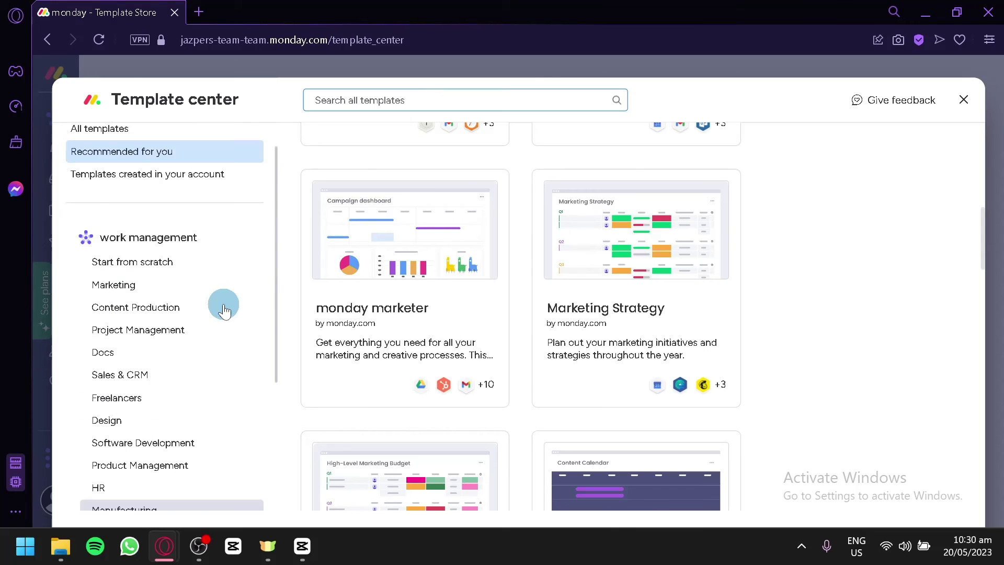
Browse the Project Management templates and close the template center.
left_click(191, 331)
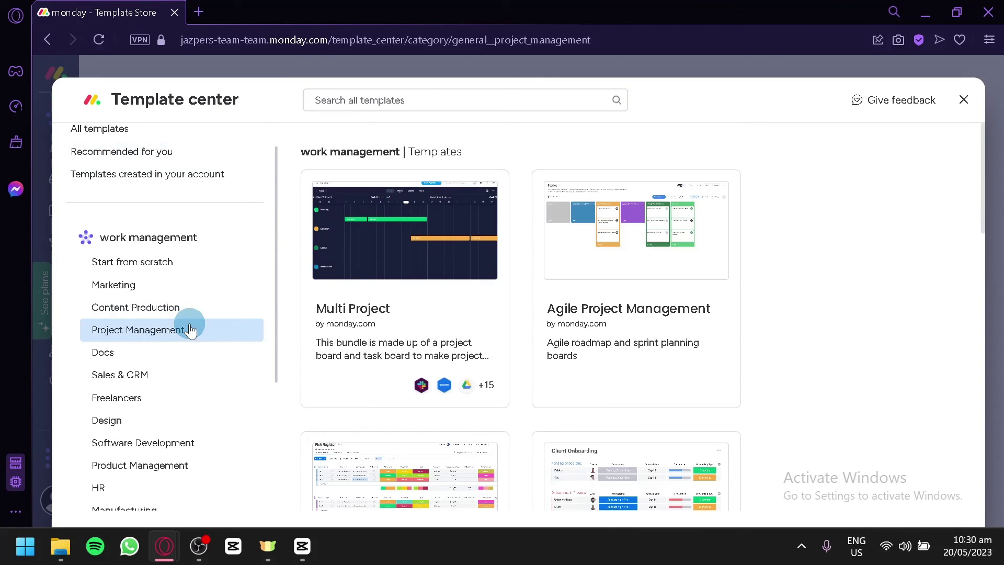
scroll(488, 354, "down", 2)
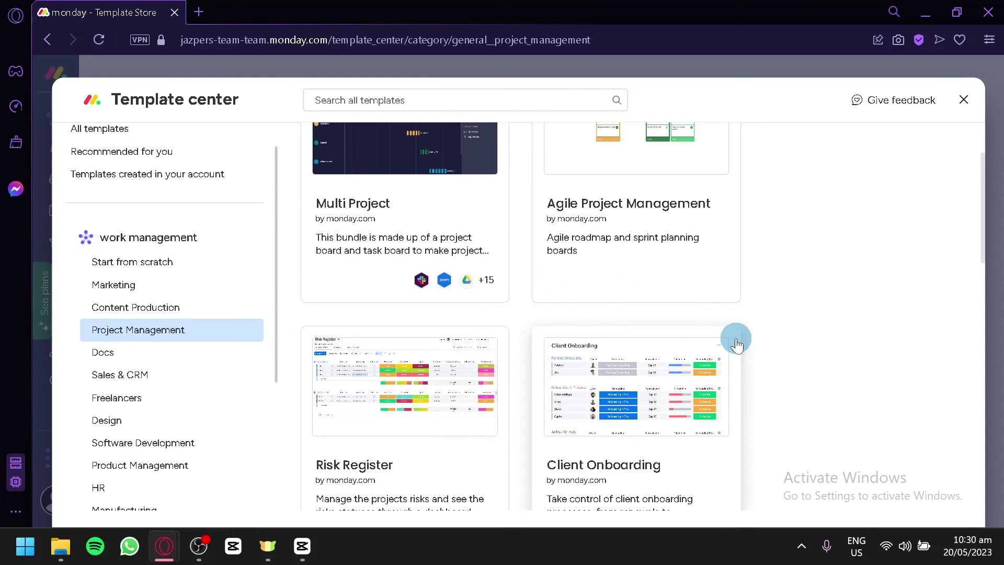
scroll(672, 265, "up", 2)
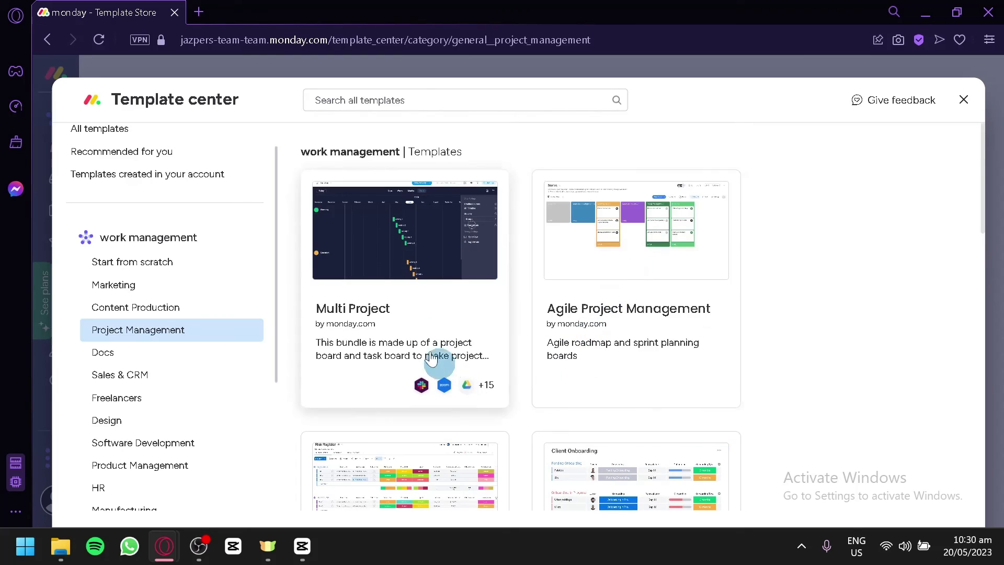
scroll(437, 354, "down", 10)
scroll(463, 326, "down", 6)
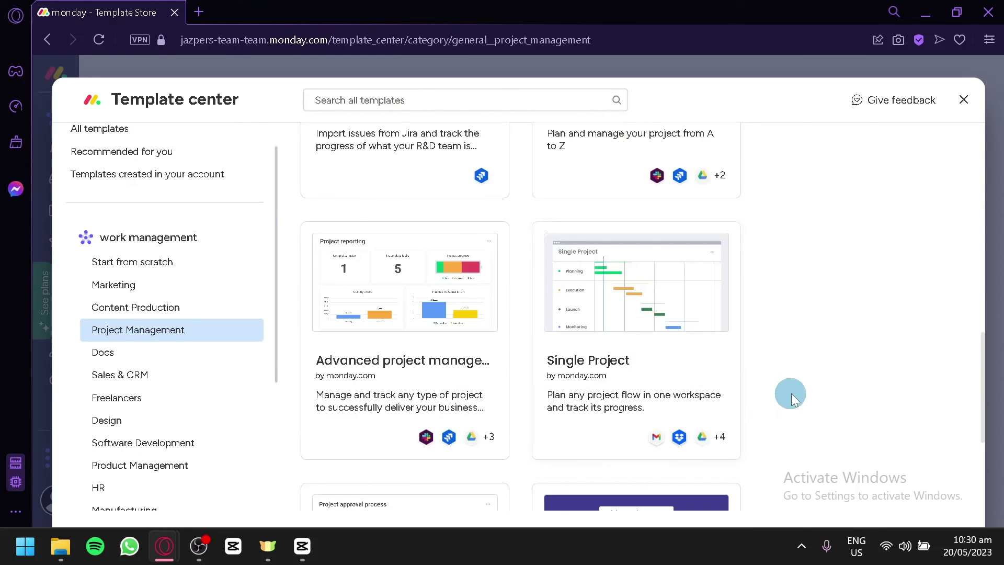
scroll(795, 394, "up", 16)
left_click(964, 100)
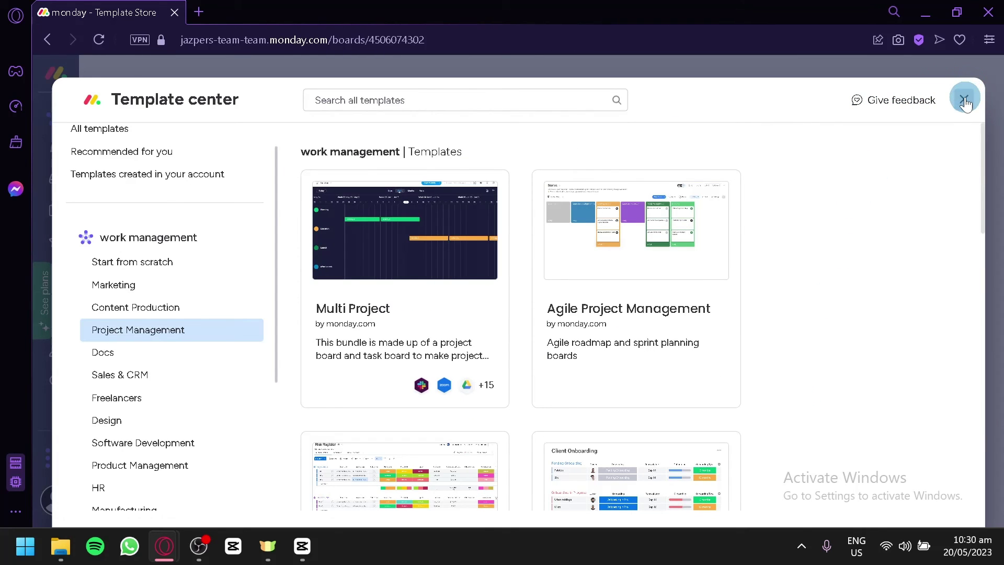
Add a Chart view to the Real Estate board, keeping its default name.
scroll(665, 377, "down", 3)
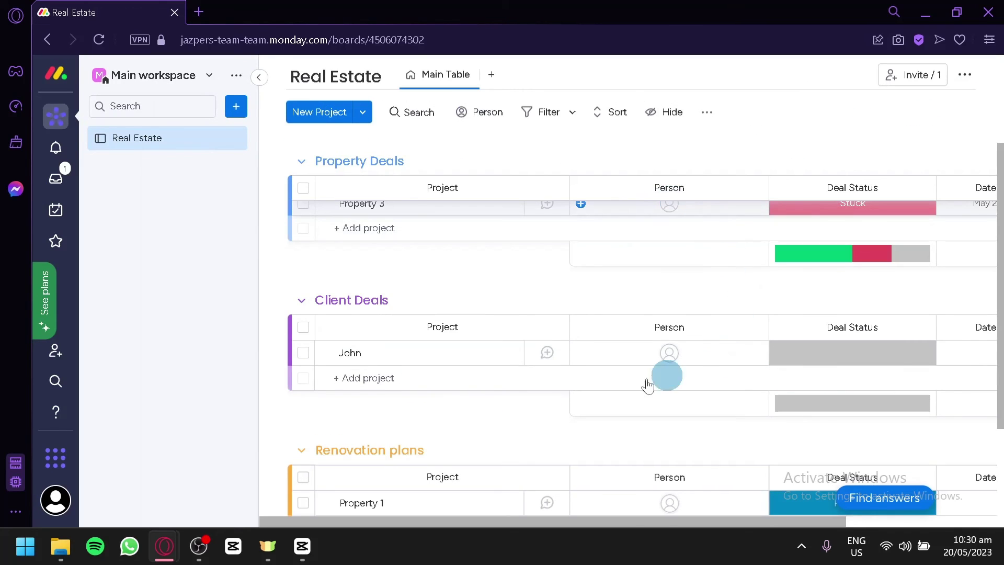
scroll(546, 249, "up", 3)
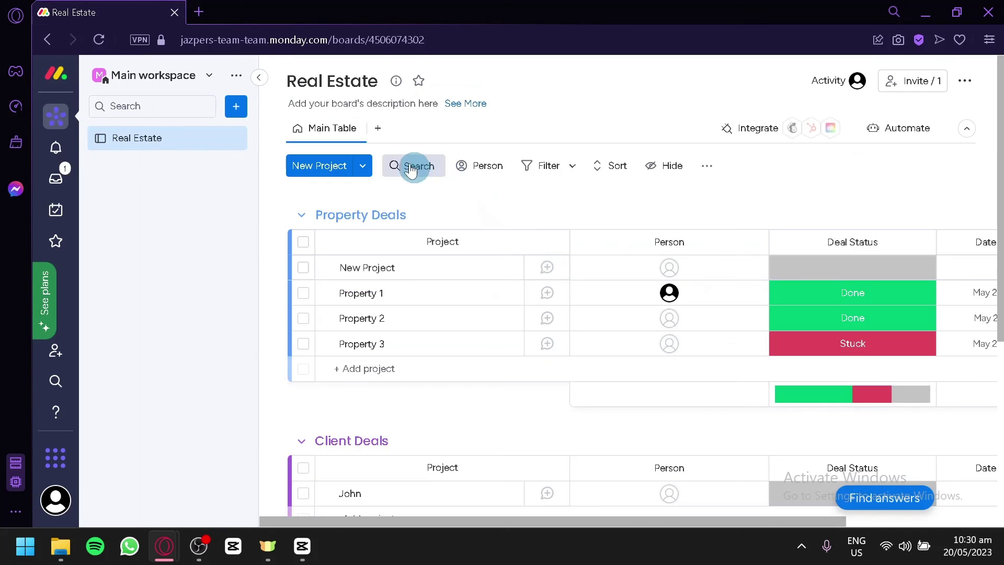
left_click(378, 131)
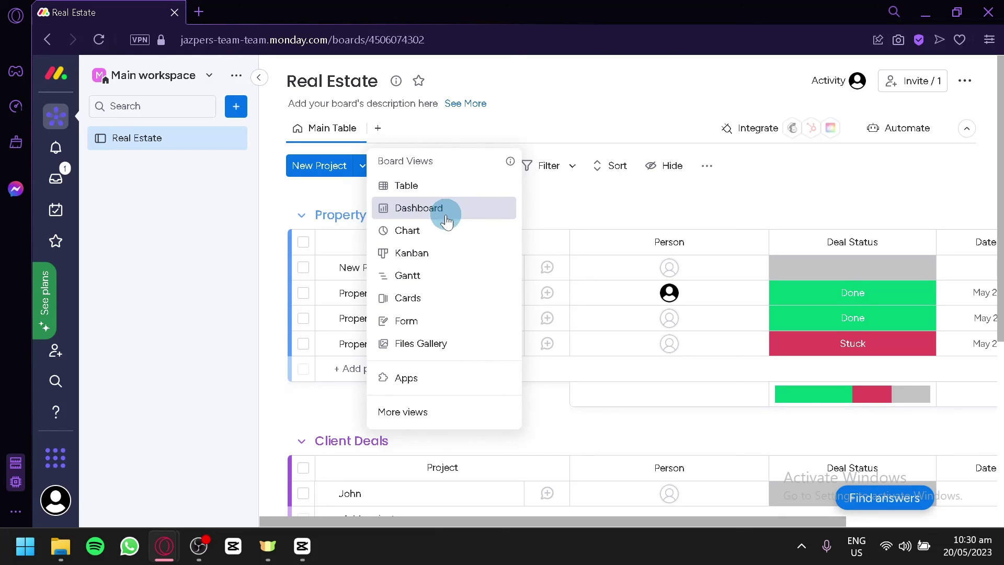
key("Escape")
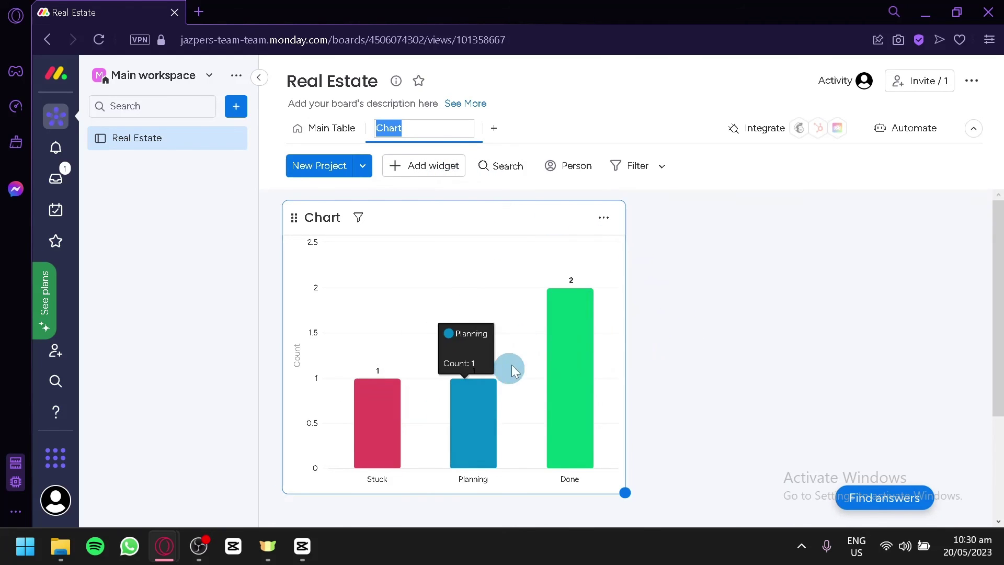
Review the chart widget's options and the widgets available to add, and return to the board's Main Table view.
left_click(613, 214)
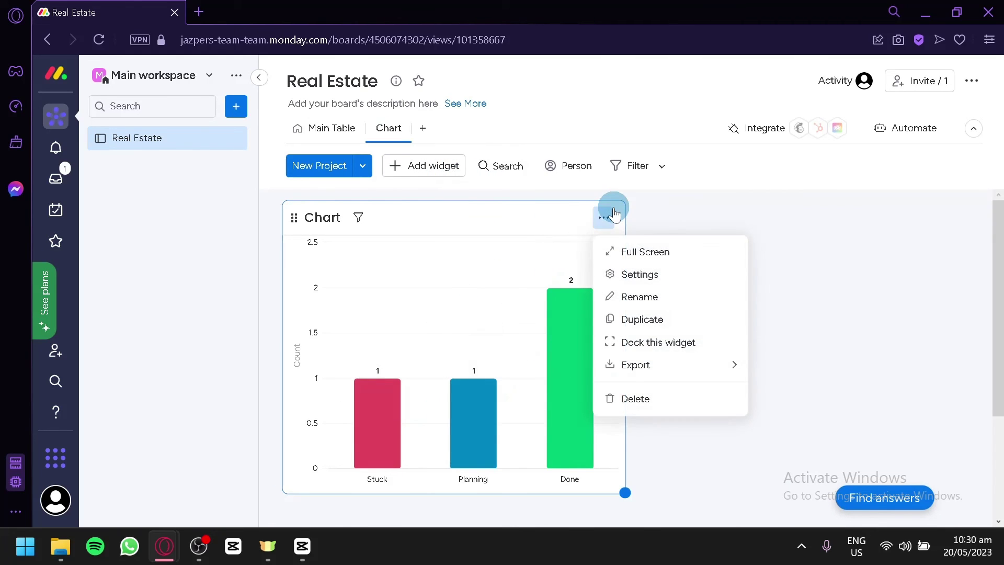
left_click(425, 165)
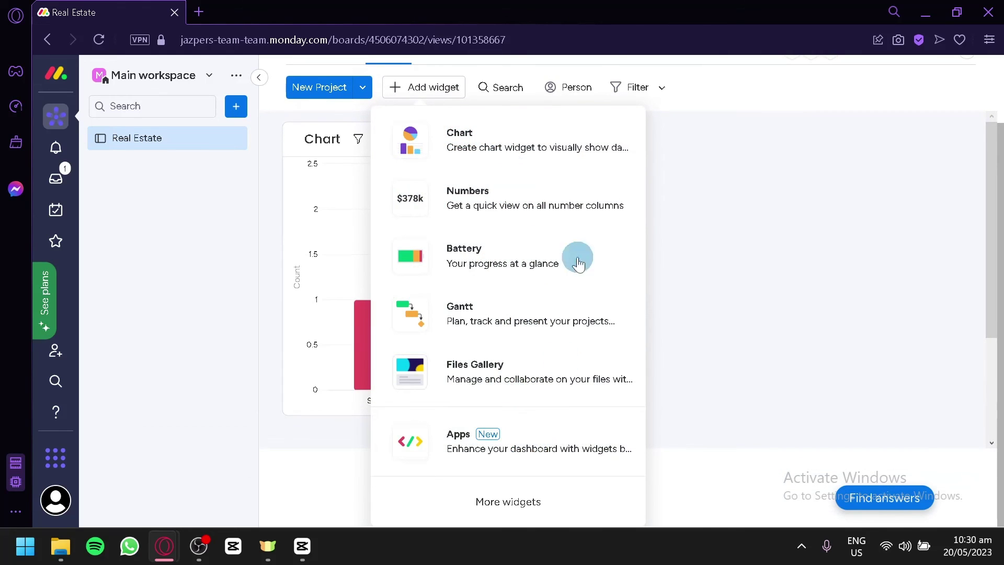
left_click(664, 226)
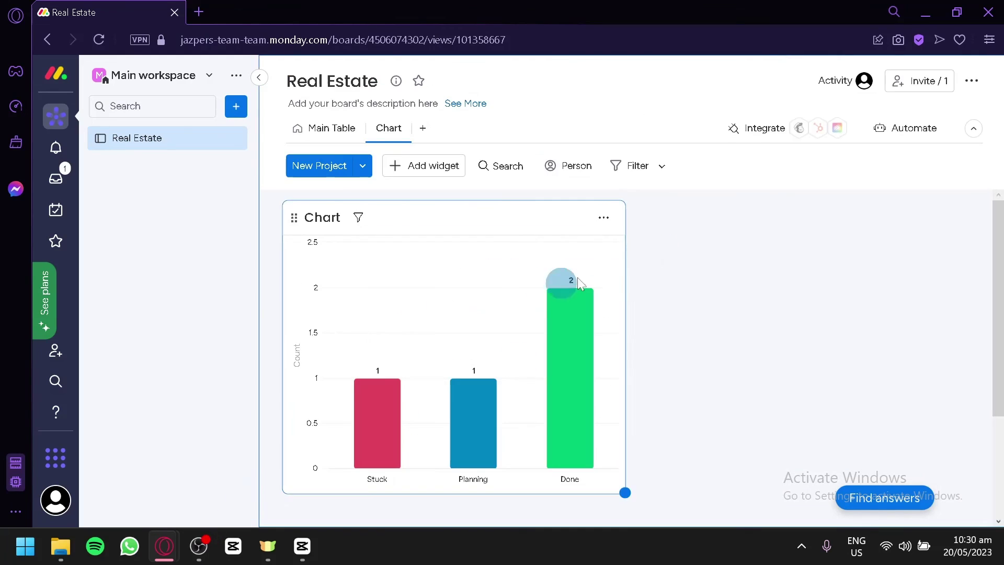
left_click(233, 137)
left_click(161, 142)
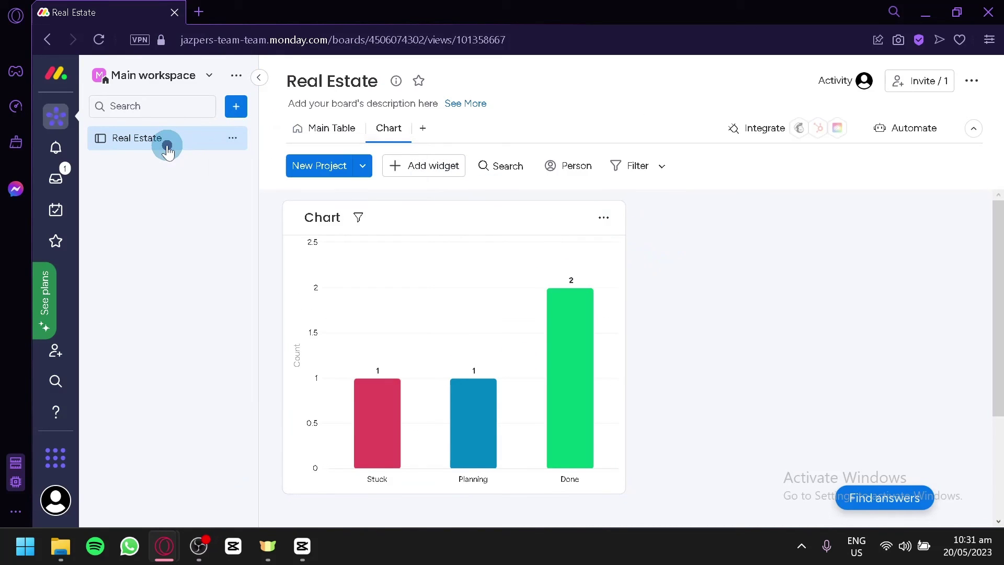
left_click(327, 128)
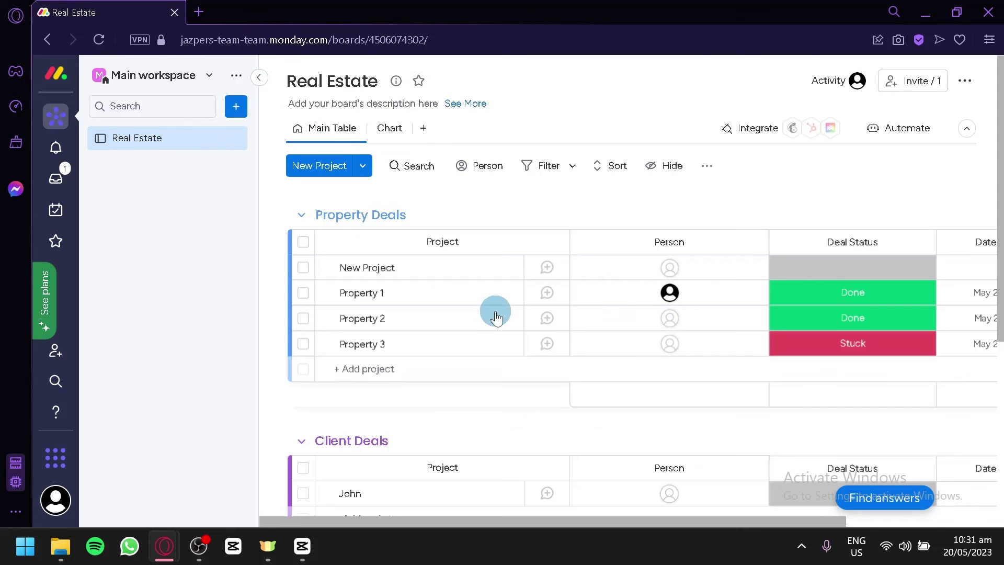